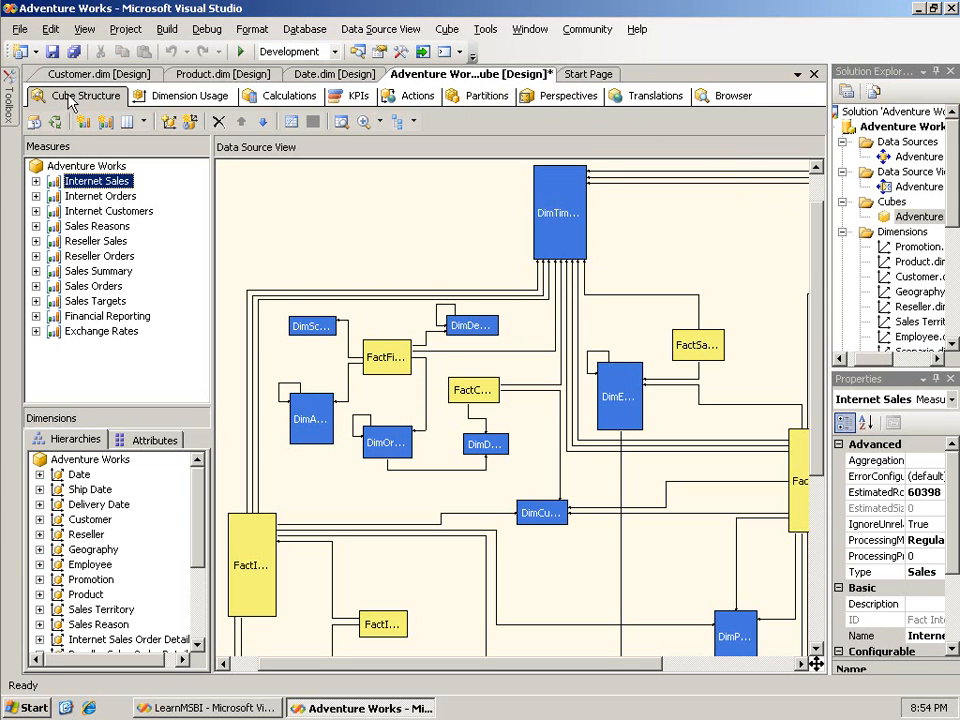
Step: Show the cube's partitions and review the partition lists of the Sales Reasons and Internet Sales measure groups
left_click(469, 100)
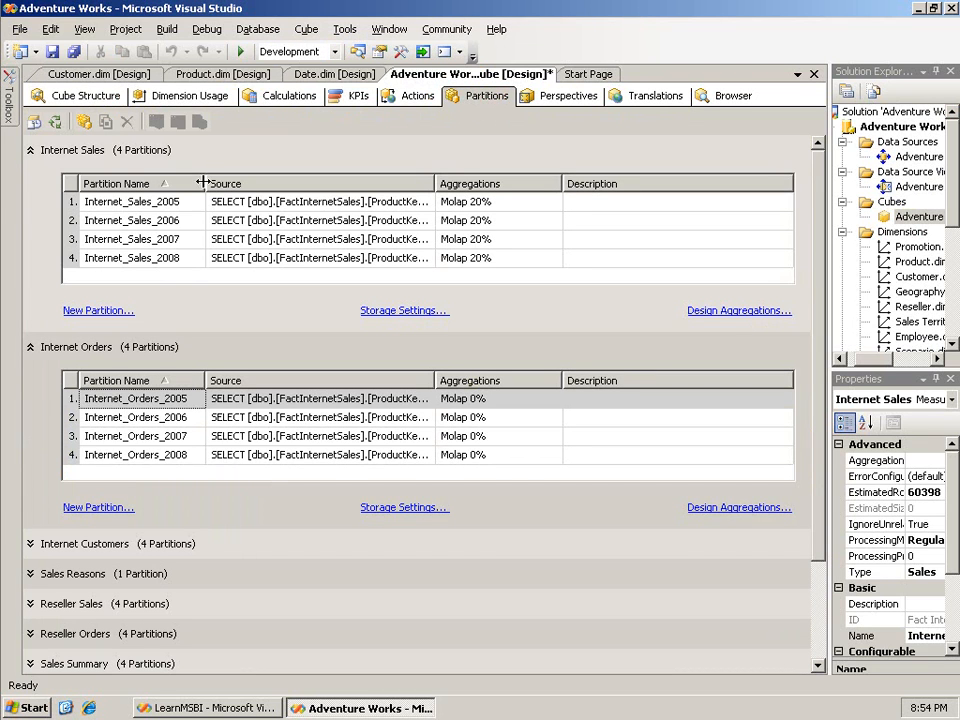
left_click(31, 151)
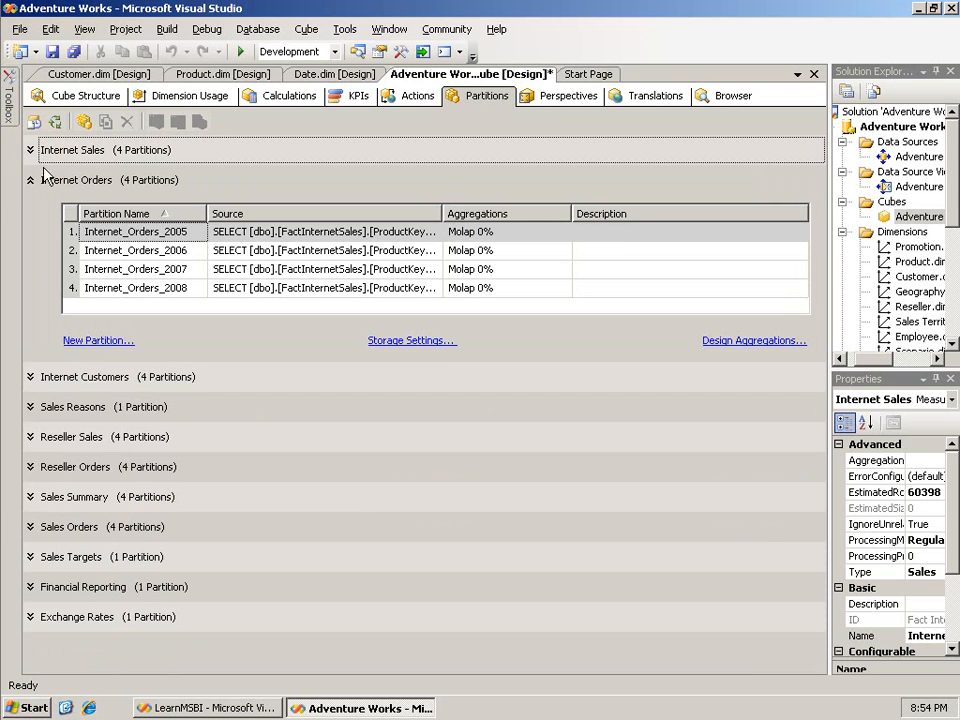
left_click(27, 182)
left_click(30, 182)
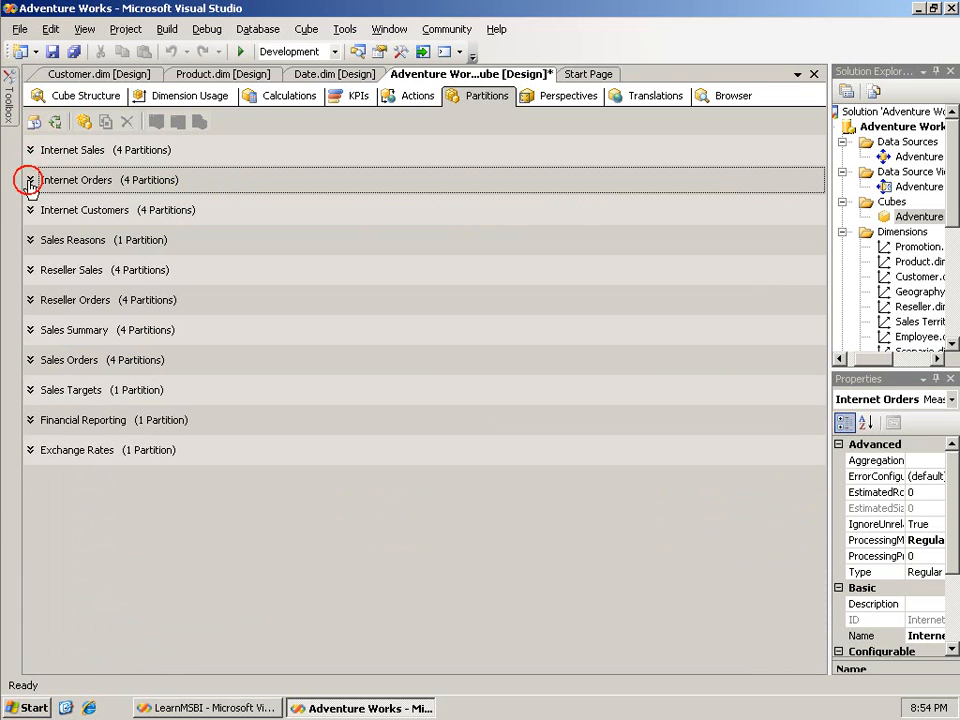
left_click(31, 241)
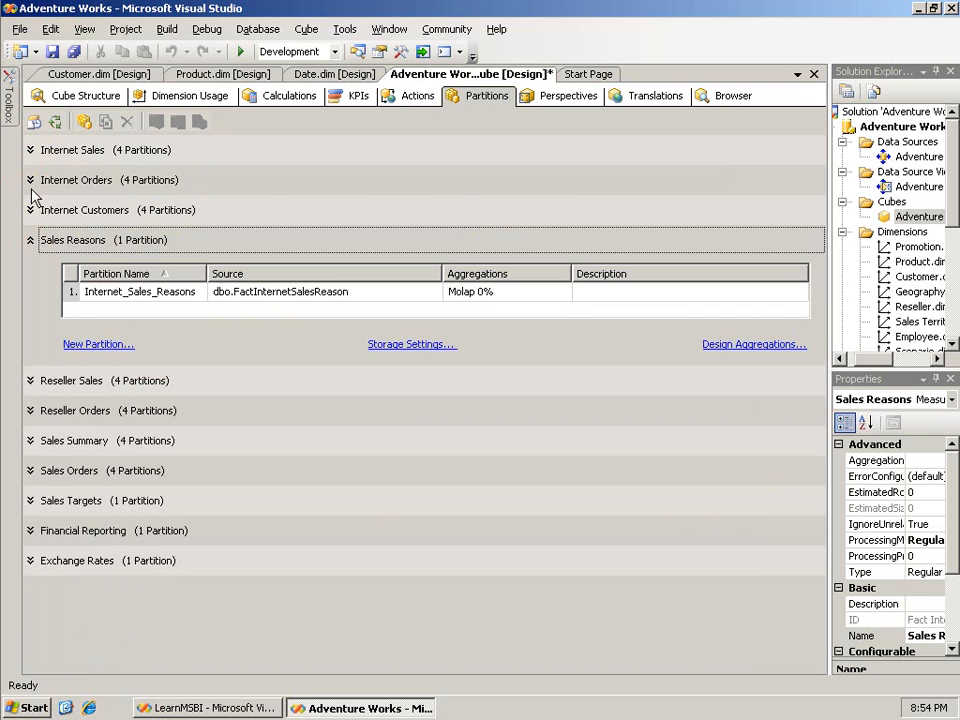
left_click(31, 152)
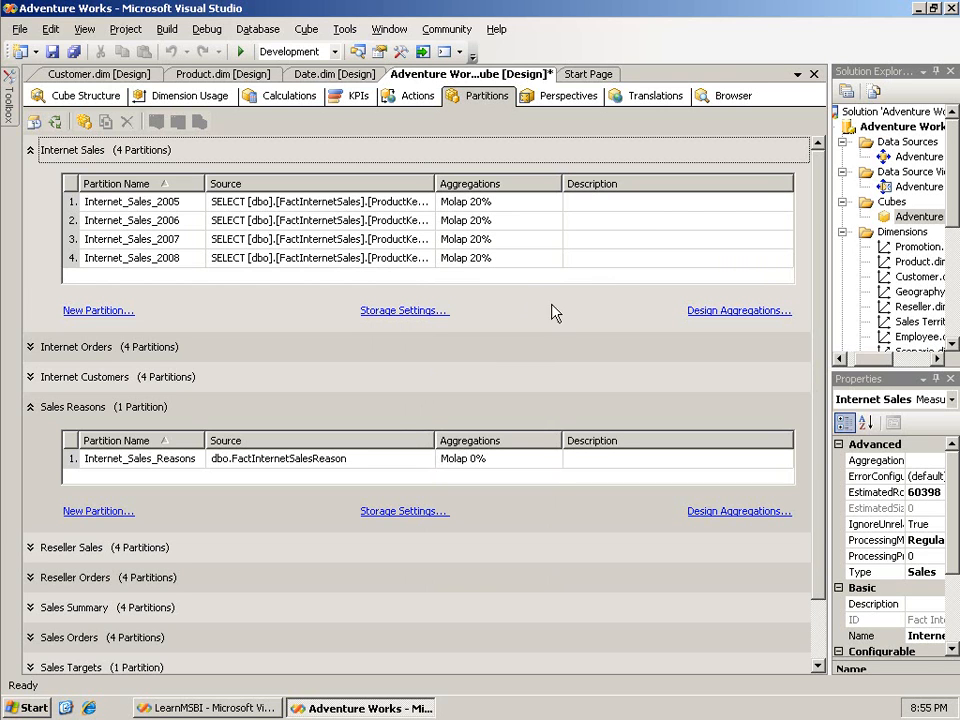
Step: Start an aggregation design for all four Internet Sales partitions, keeping the standard MOLAP storage setting
left_click(723, 313)
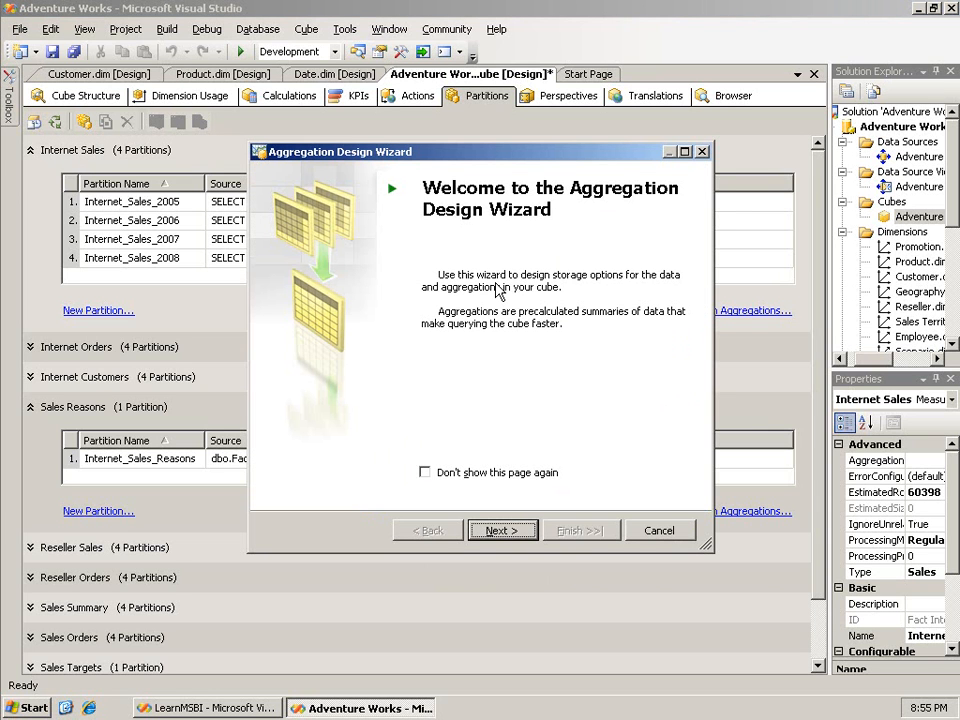
left_click(501, 532)
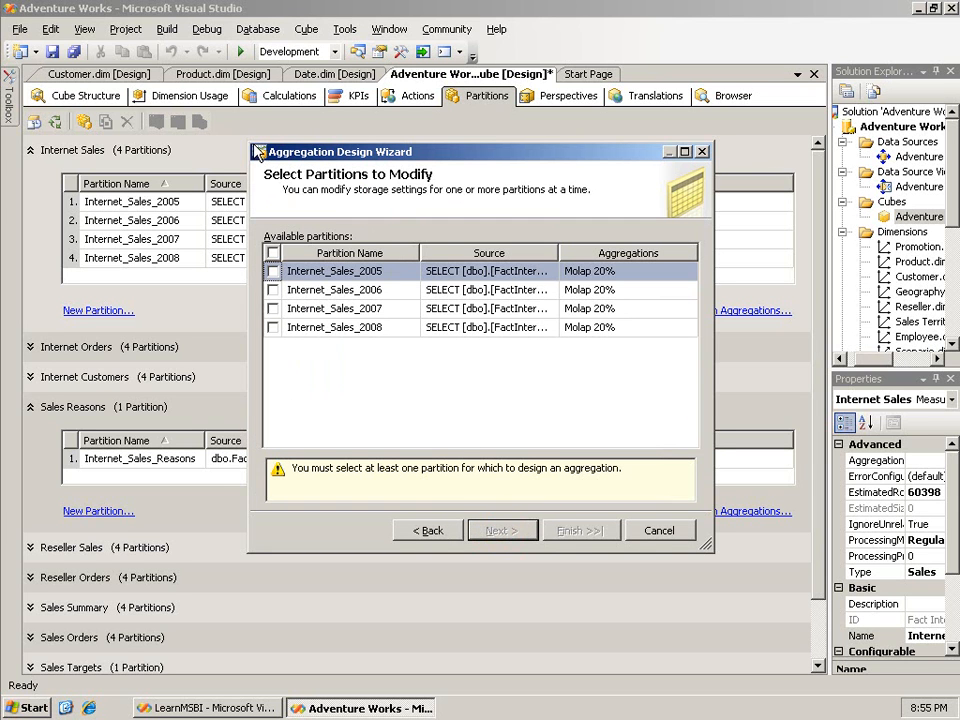
left_click_drag(256, 148, 133, 122)
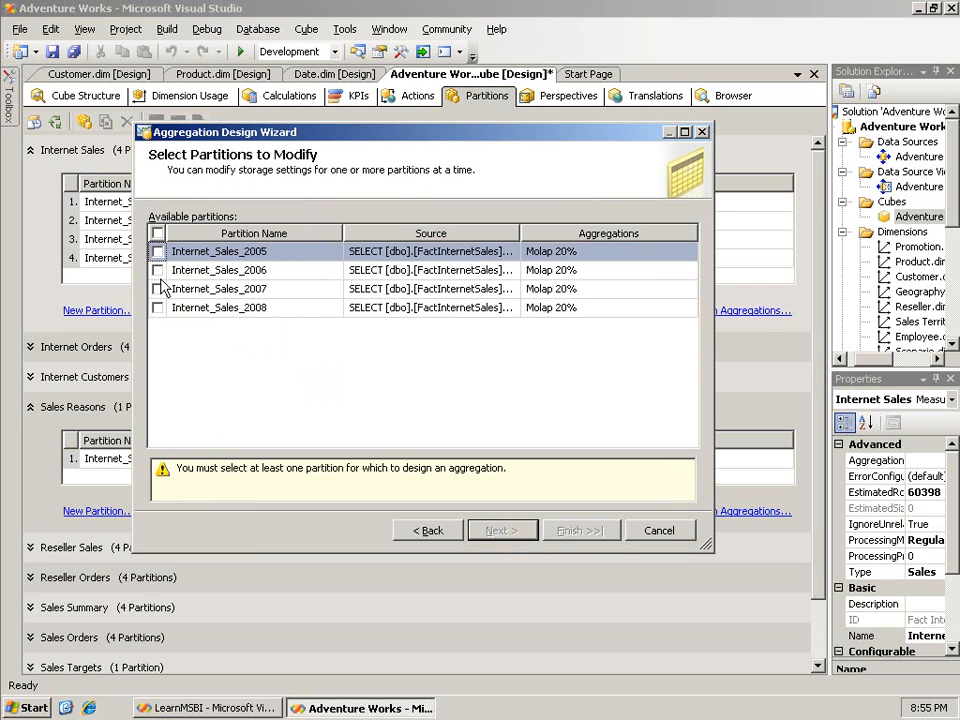
left_click(157, 233)
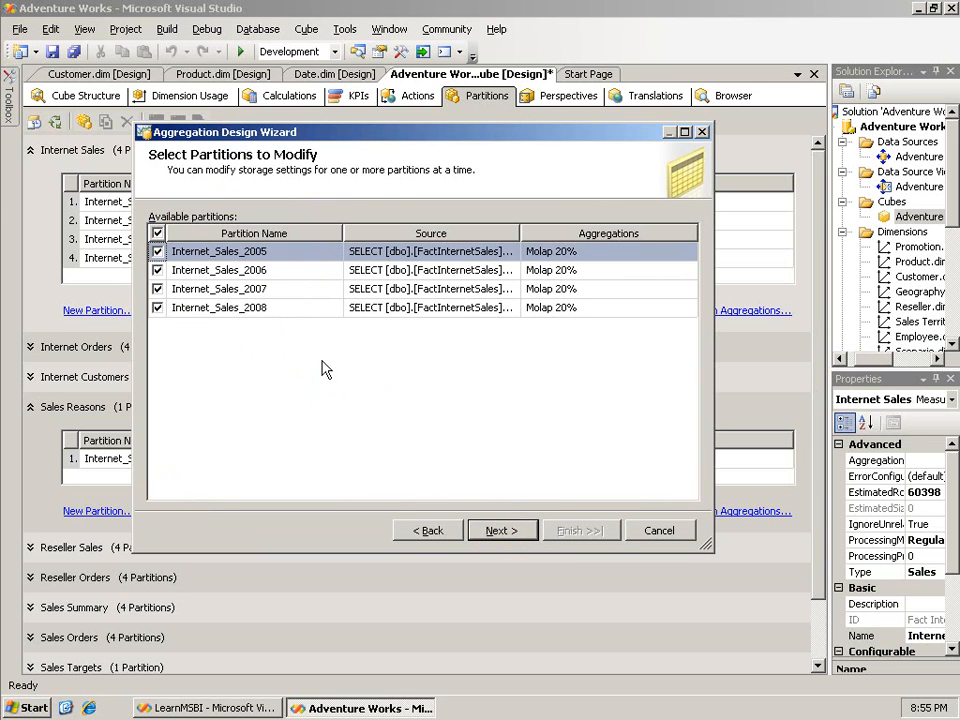
left_click(502, 532)
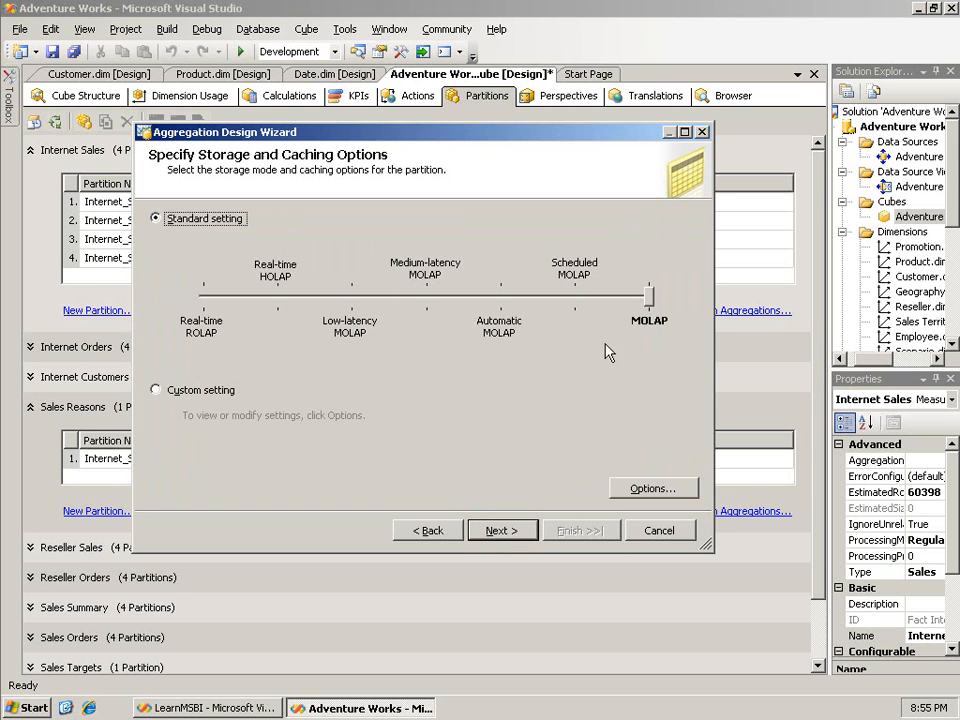
left_click(500, 530)
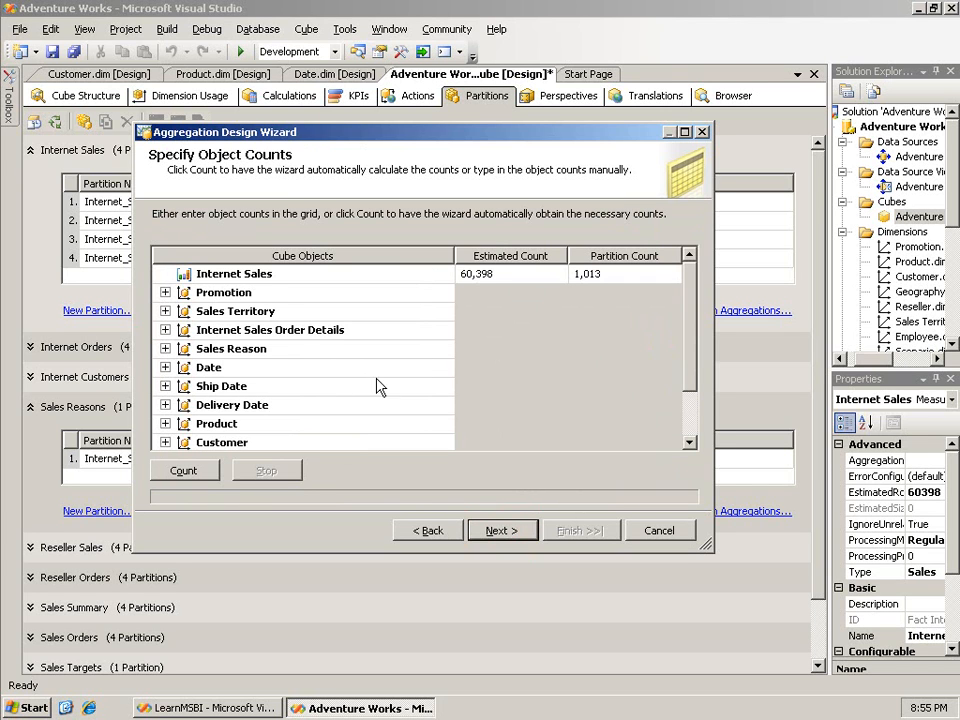
Step: Have the wizard count the cube objects automatically and check the Internet Sales partition and estimated counts
left_click(192, 471)
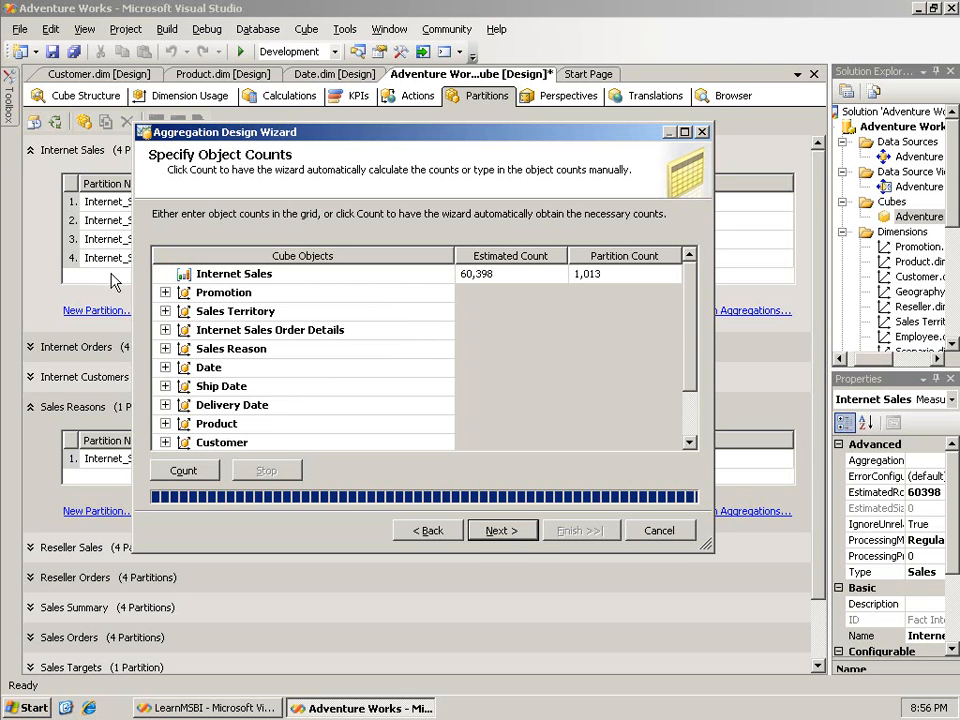
left_click(606, 274)
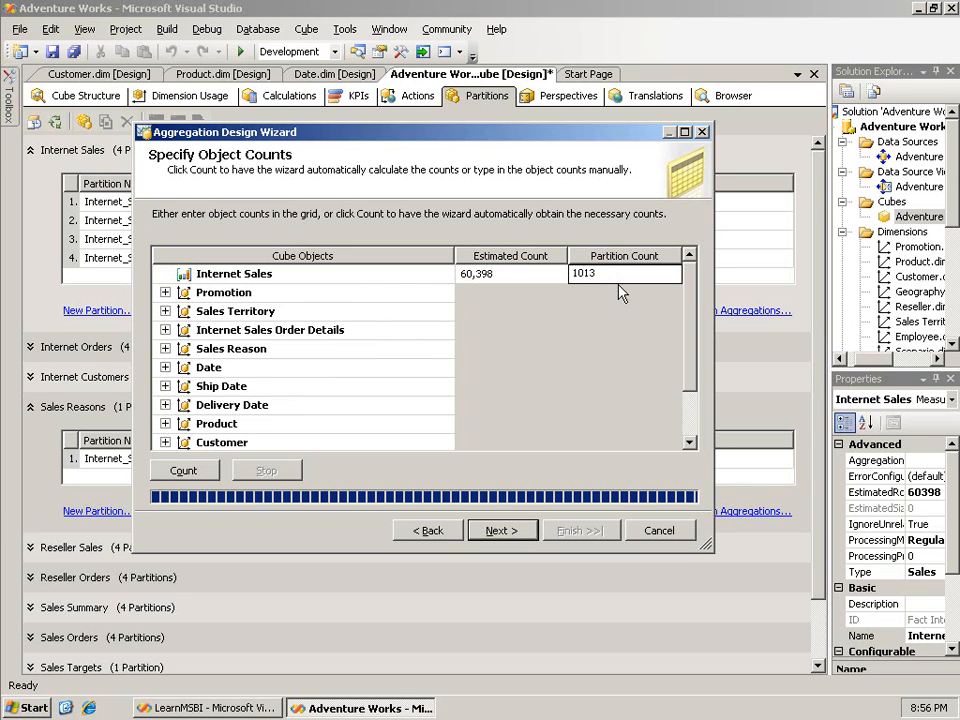
left_click(536, 280)
left_click(521, 276)
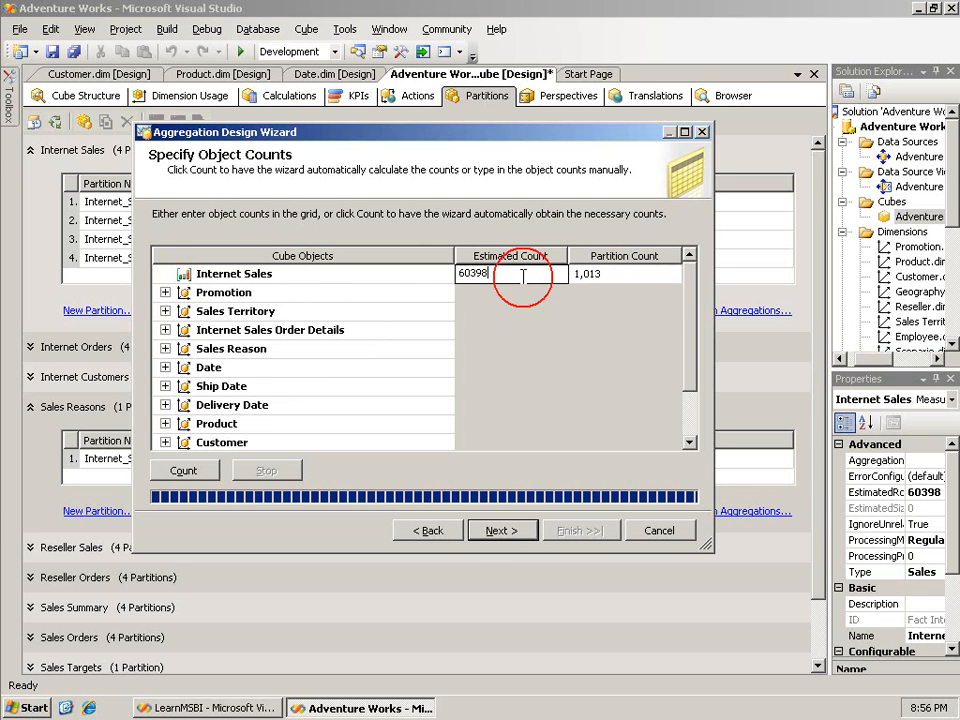
left_click_drag(492, 276, 458, 275)
left_click(509, 275)
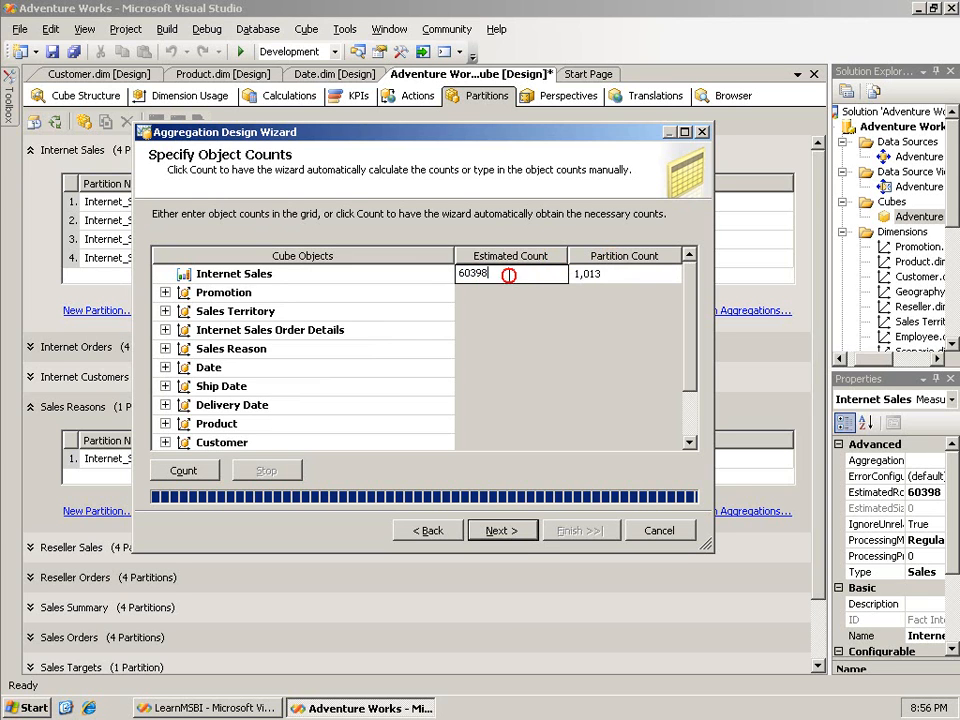
Step: Examine the estimated counts of the attributes in the Sales Territory and Customer dimensions
left_click(165, 311)
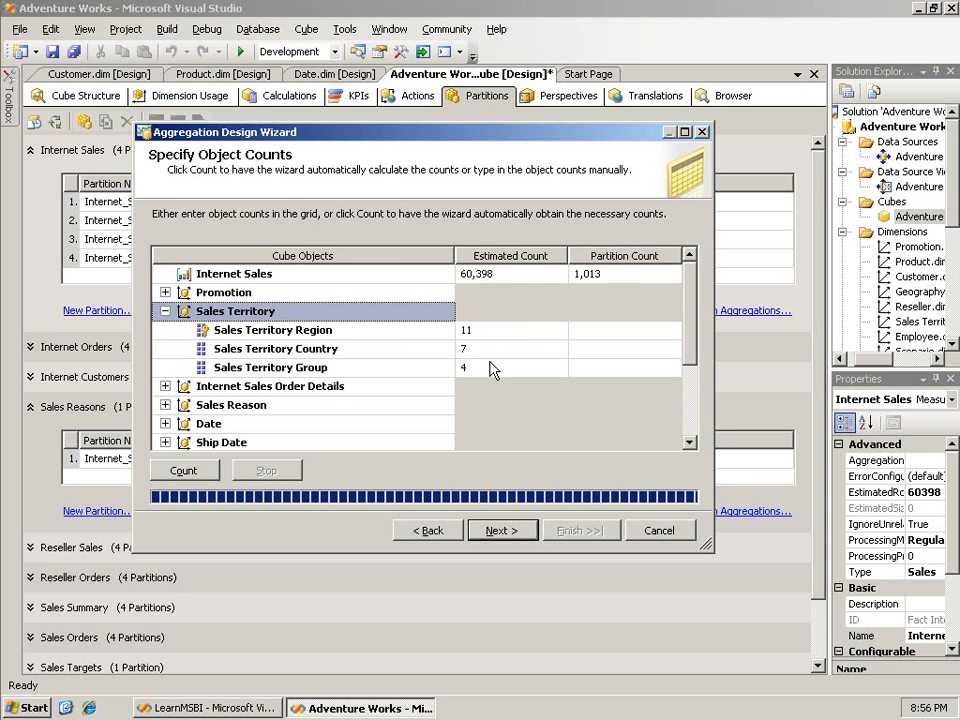
left_click(166, 312)
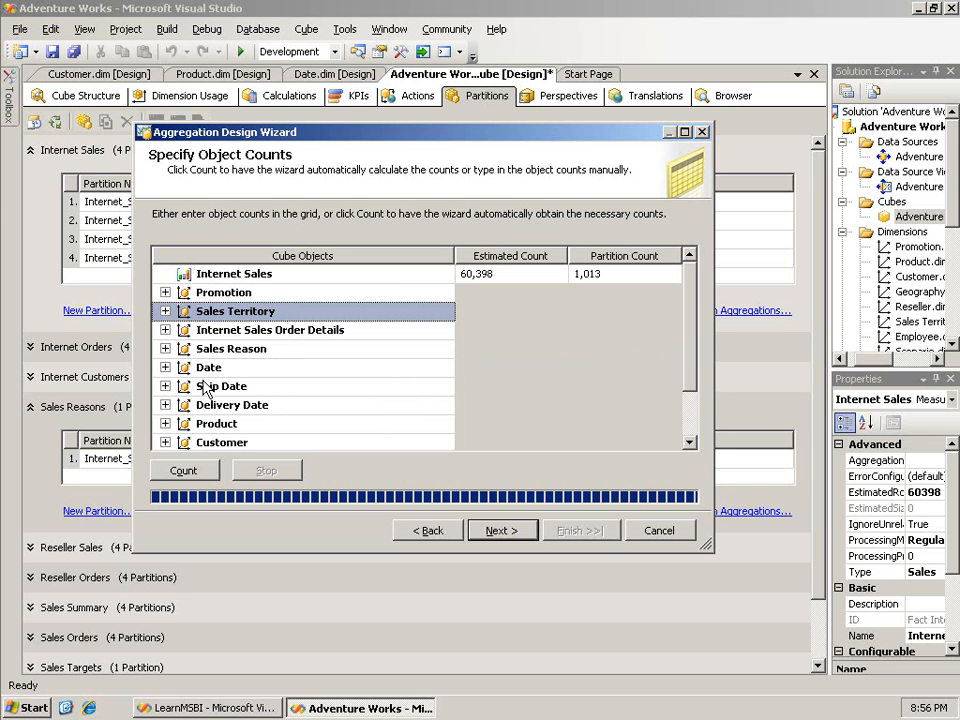
left_click(165, 442)
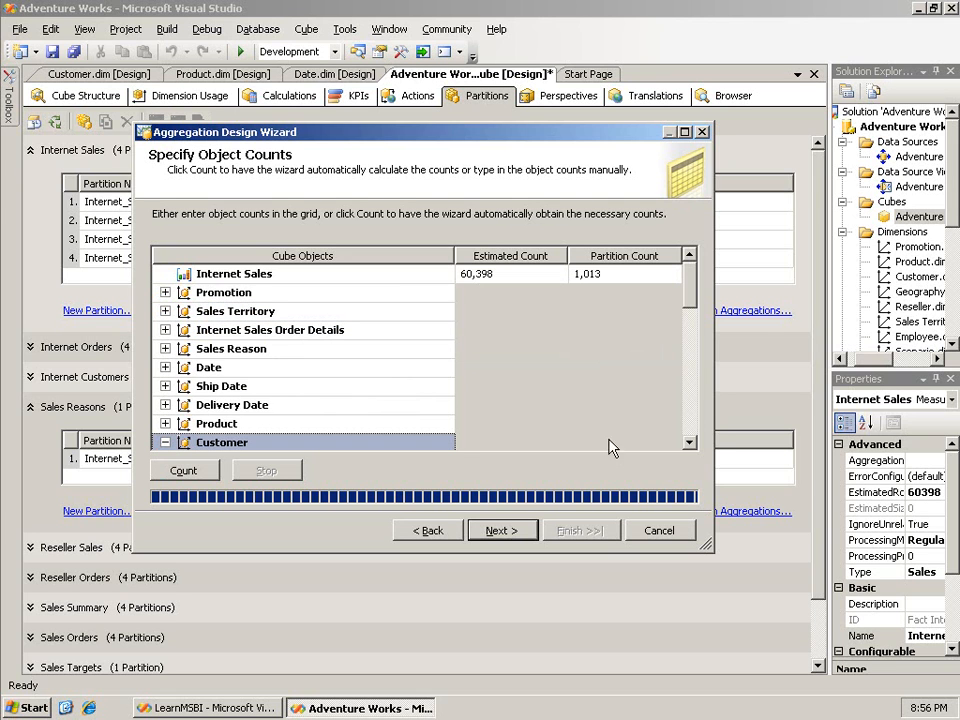
left_click_drag(690, 294, 699, 343)
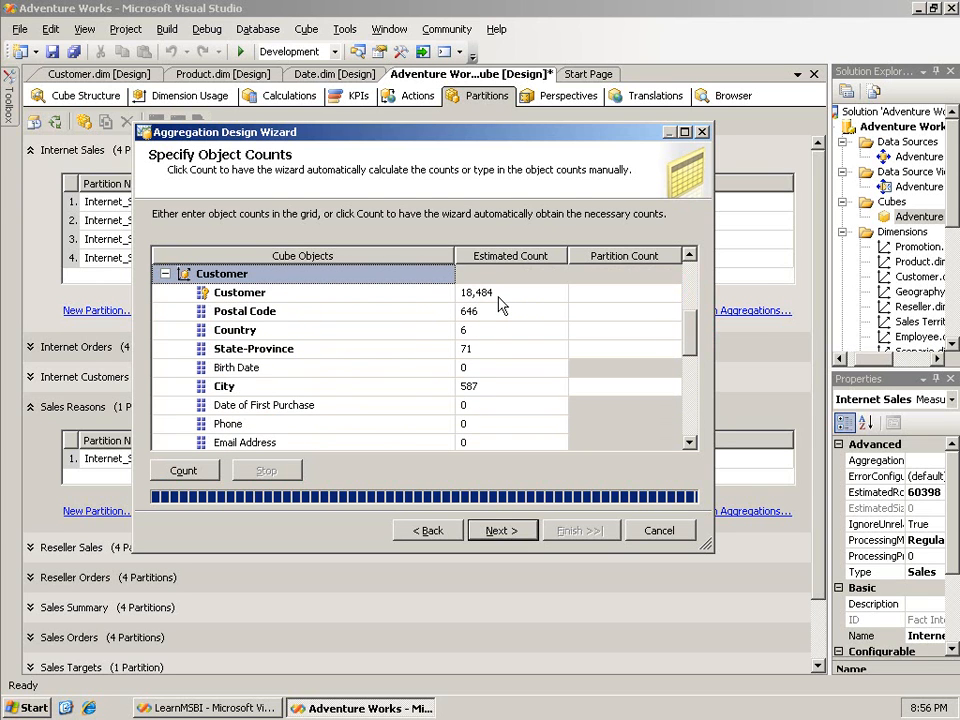
left_click_drag(690, 330, 690, 275)
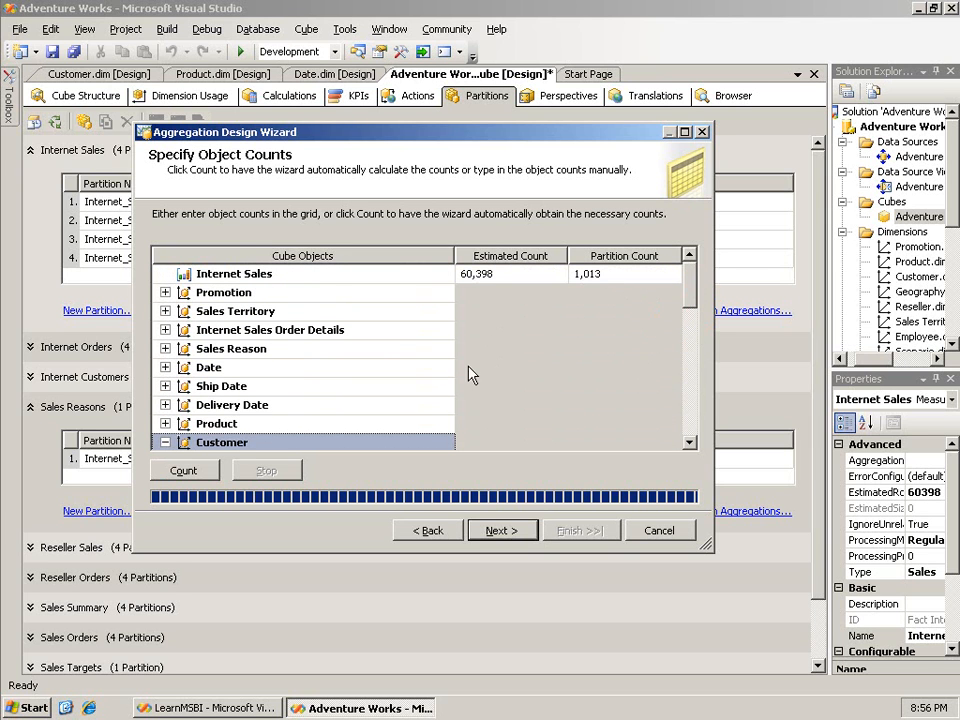
Step: Recount the cube objects and proceed to the aggregation options
left_click(520, 273)
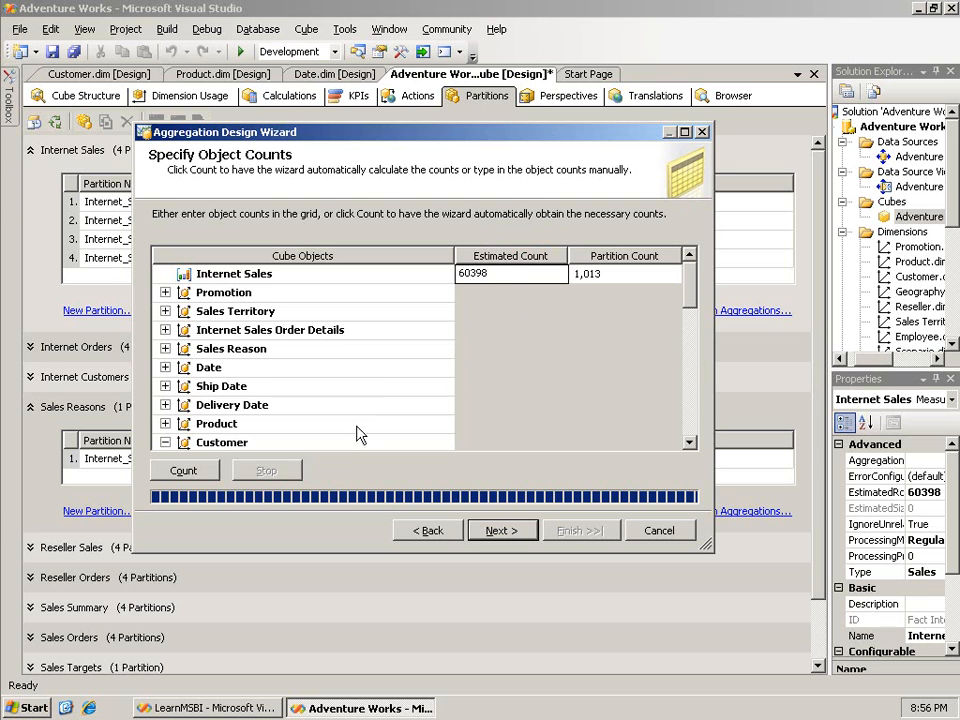
left_click(180, 471)
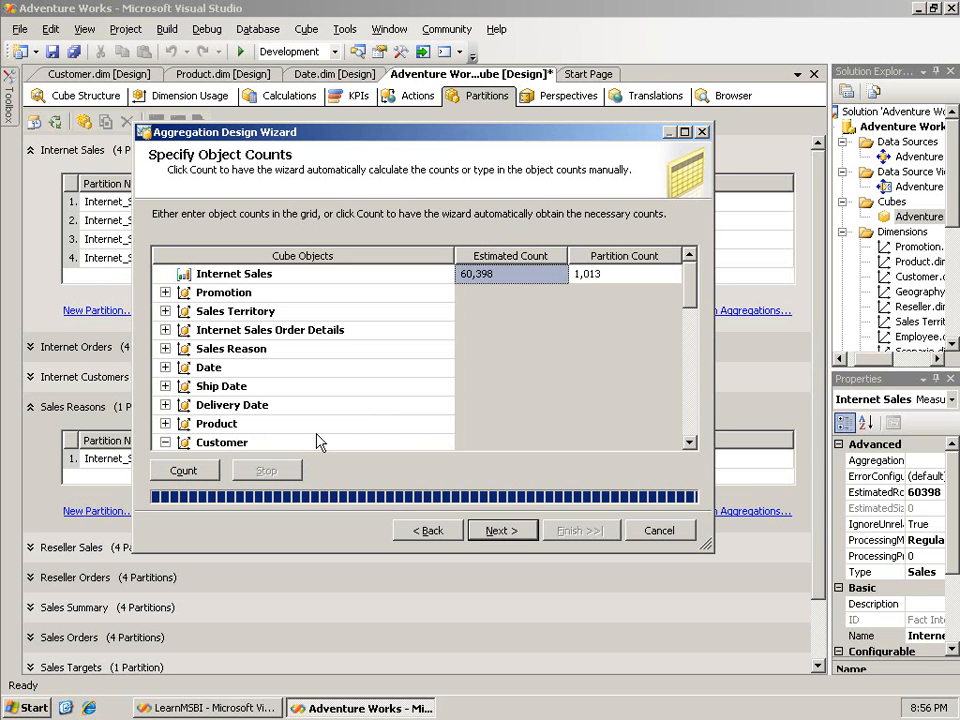
left_click(513, 533)
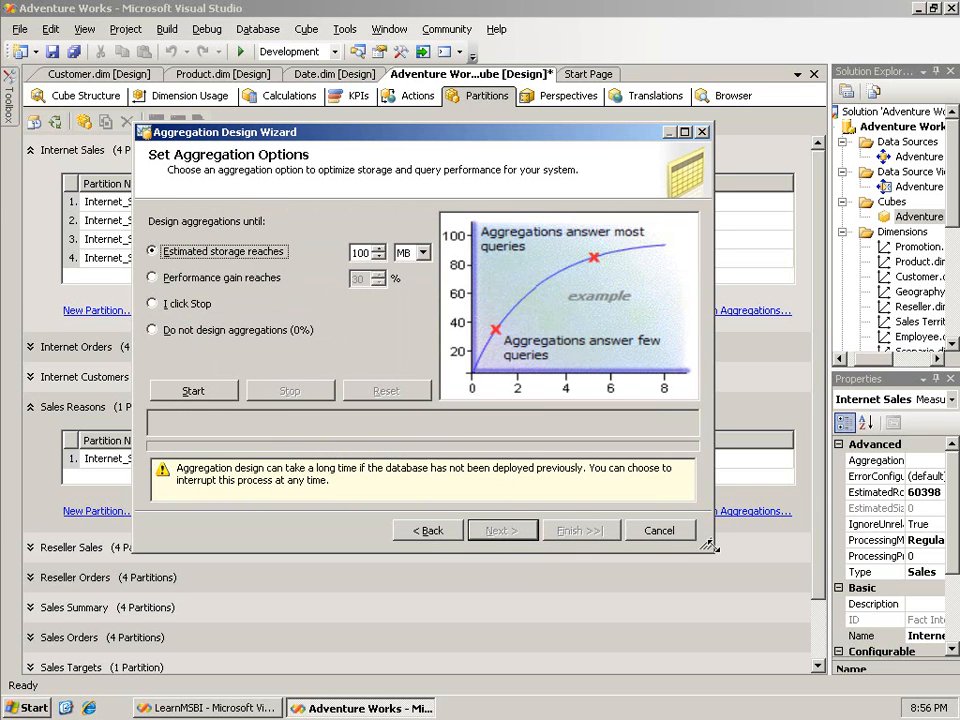
Step: Enlarge the wizard window and design aggregations until the performance gain reaches 20%
left_click_drag(708, 546, 878, 612)
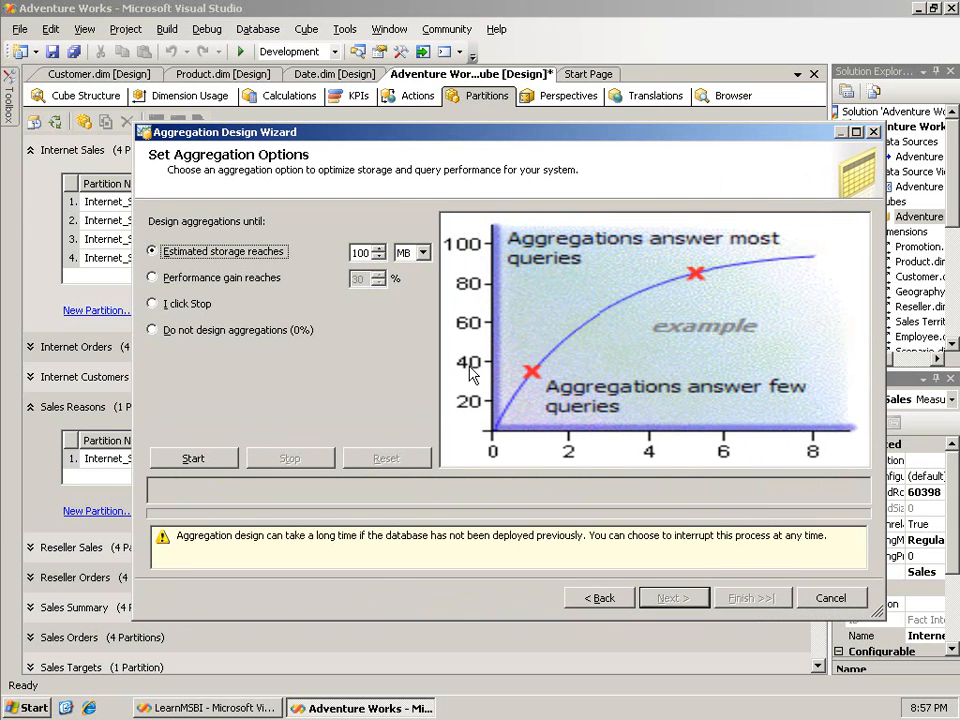
left_click_drag(390, 140, 310, 100)
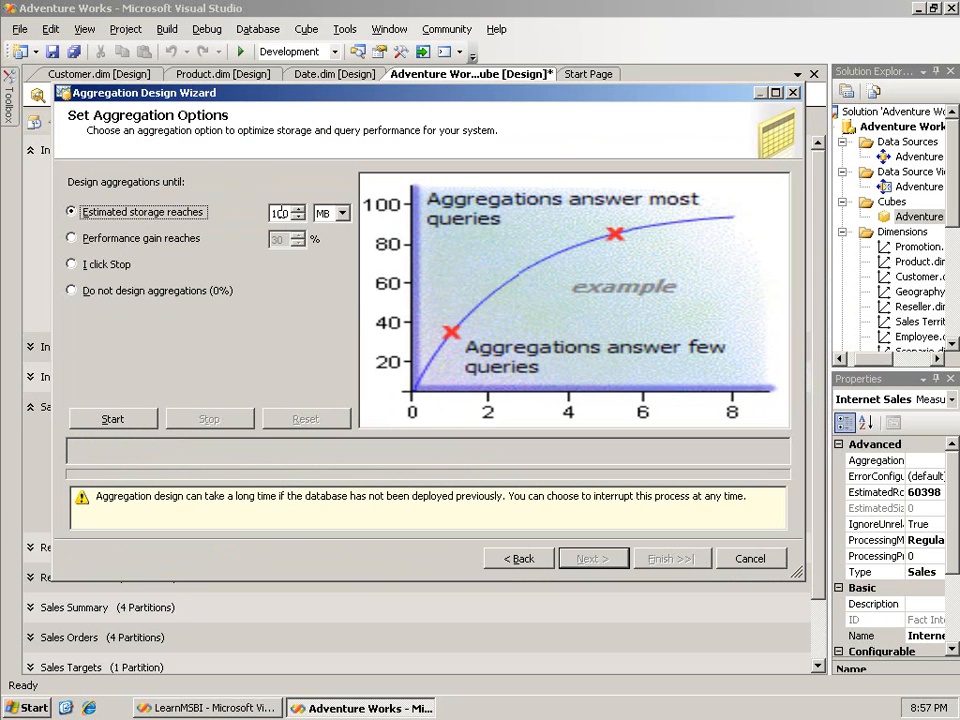
left_click(341, 214)
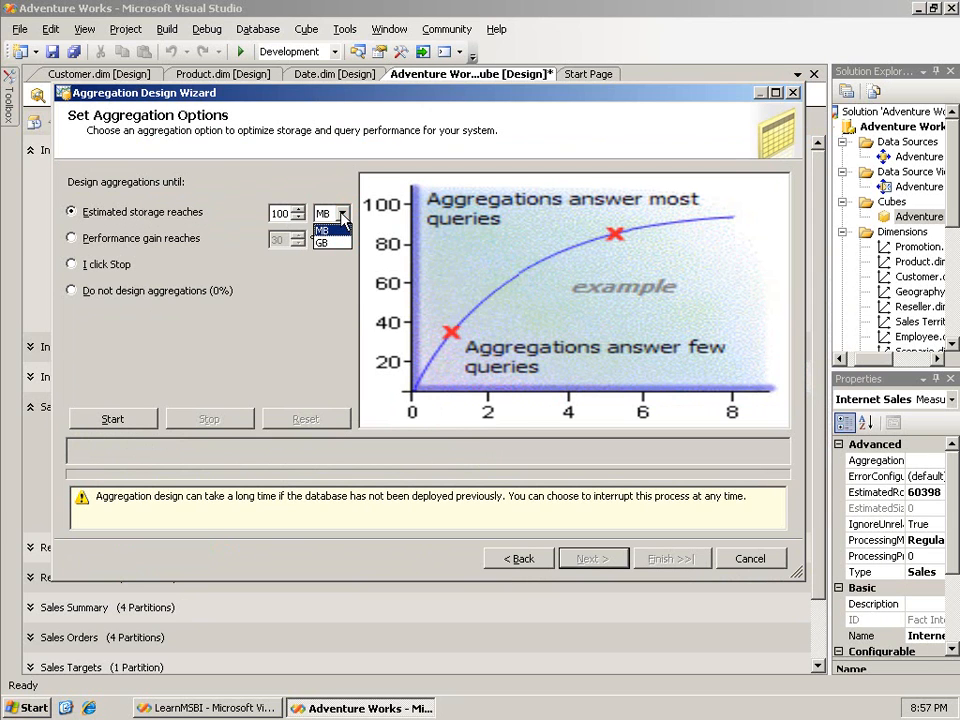
left_click(241, 262)
left_click(100, 238)
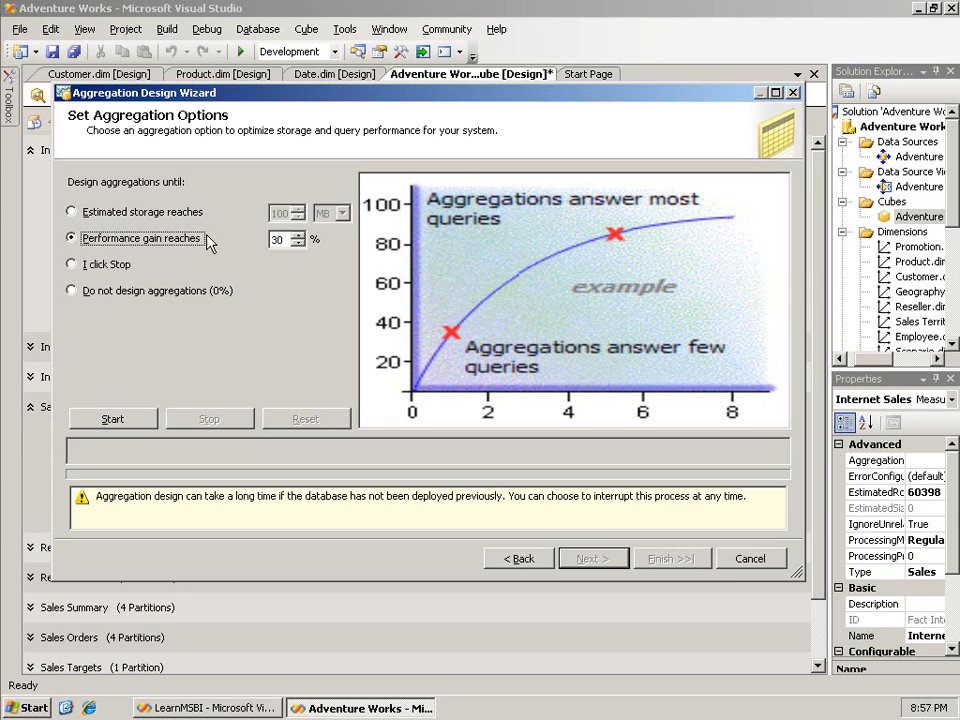
left_click(273, 241)
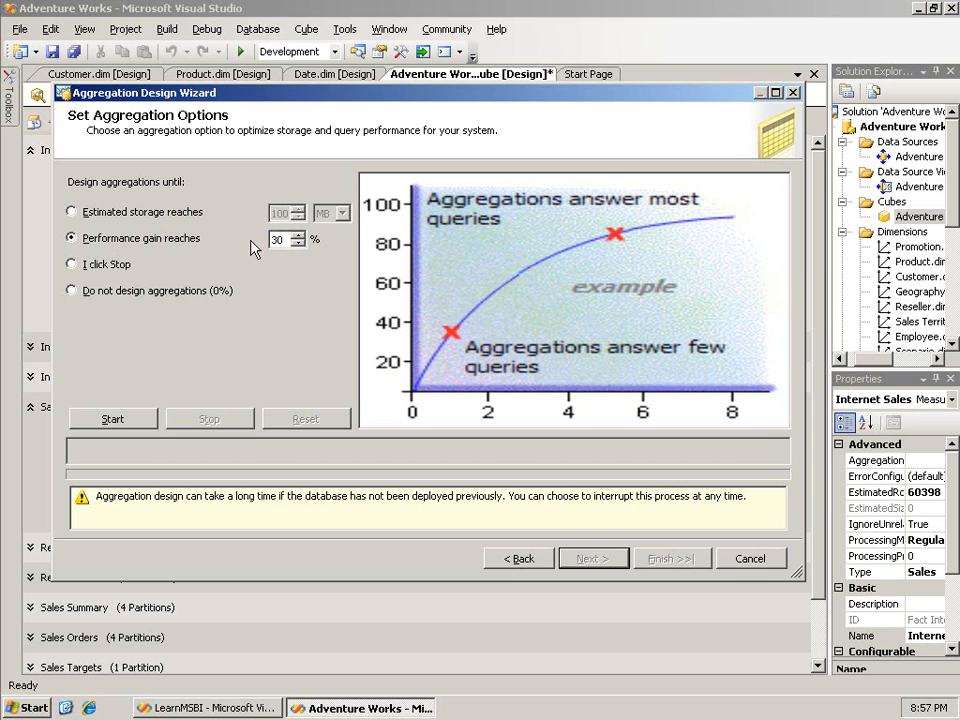
key("Delete")
type("2")
left_click_drag(55, 578, 38, 645)
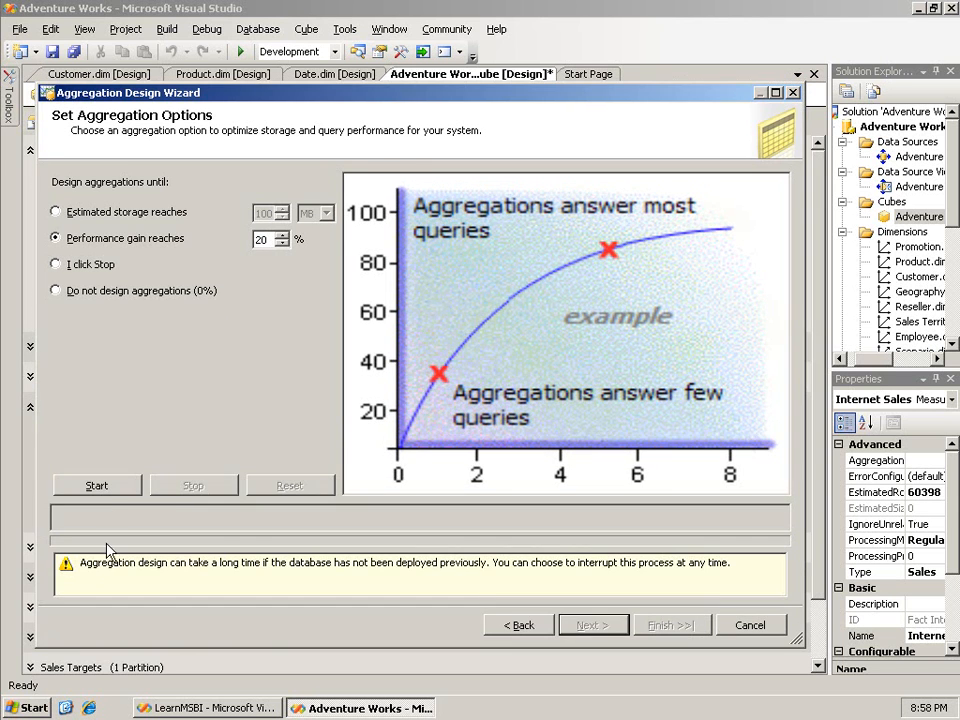
left_click(108, 489)
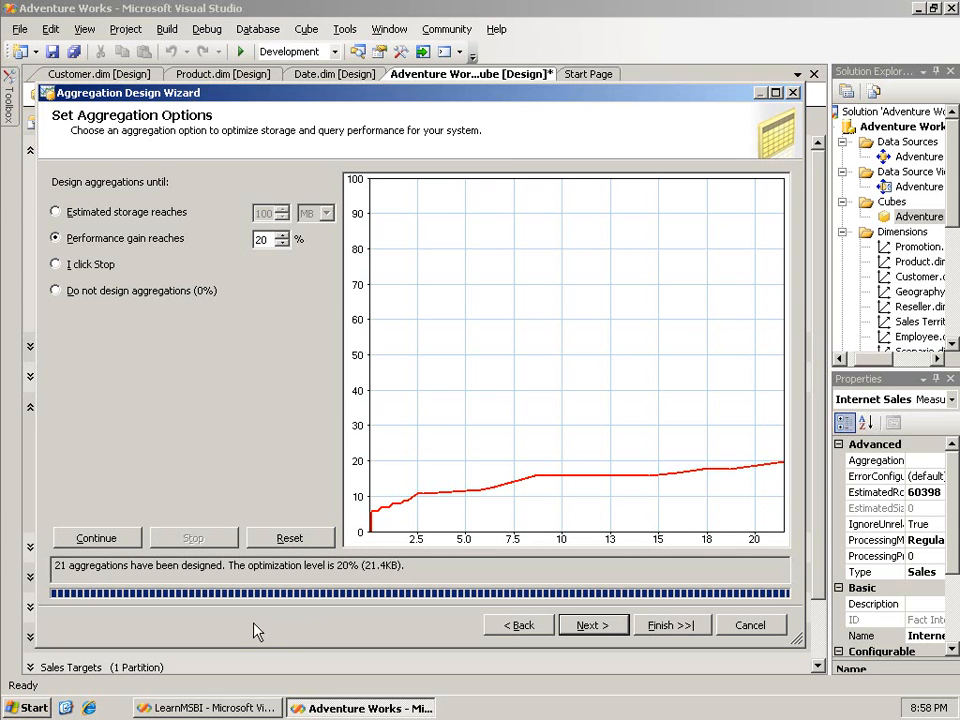
Step: Open Notepad, place it above the wizard's status line and record "20% - 21 aggs, 21.4KB"
left_click(35, 707)
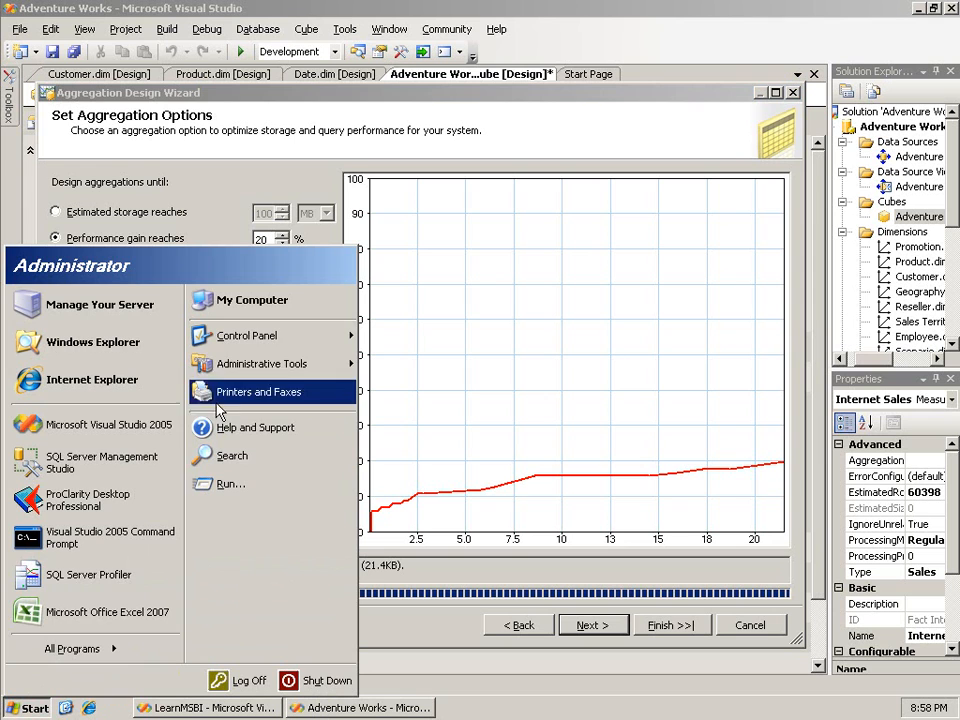
mouse_move(72, 645)
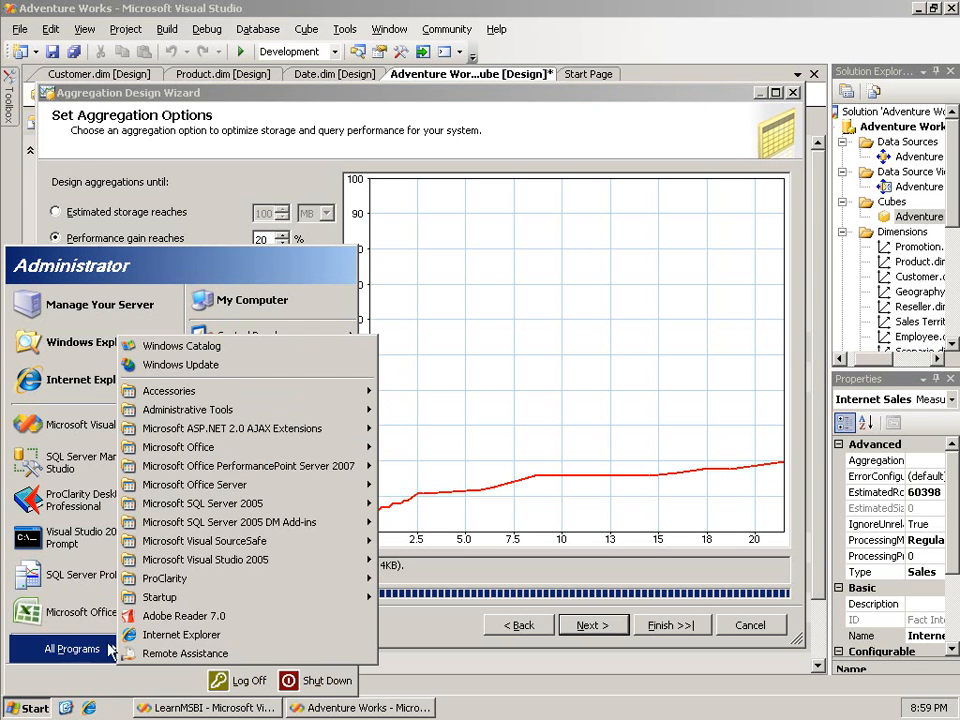
mouse_move(230, 396)
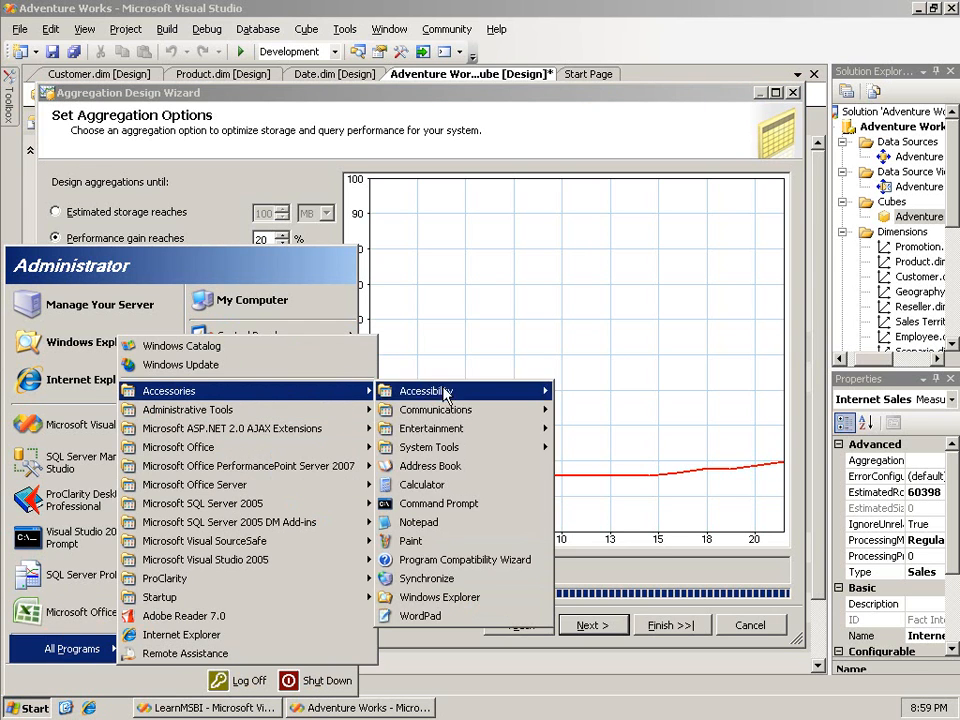
left_click(422, 524)
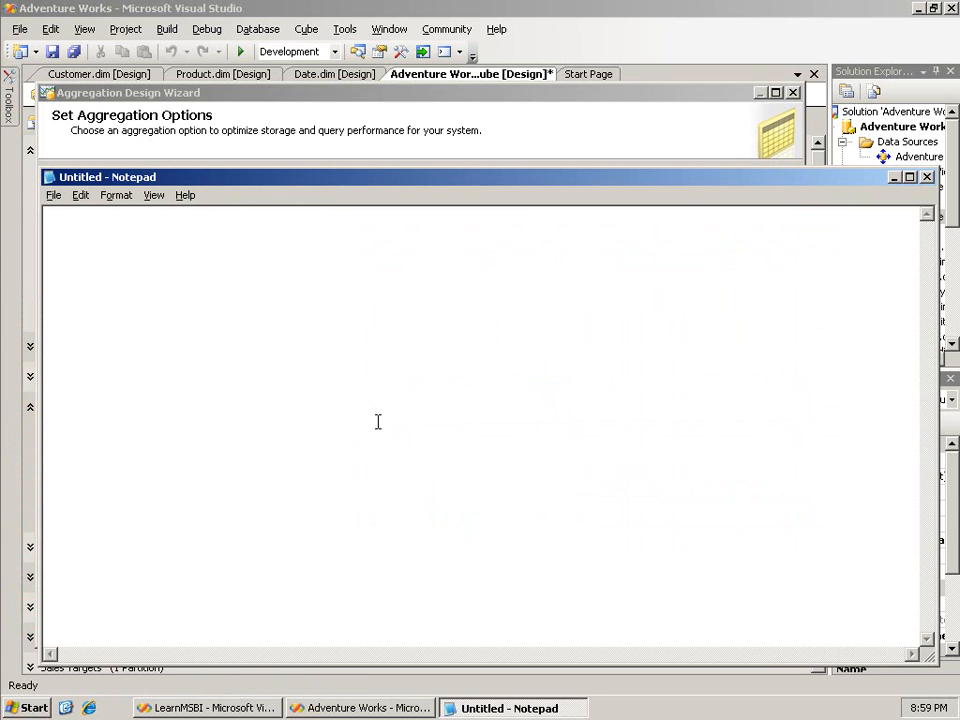
type("20% - 21 aggs,")
left_click_drag(424, 184, 428, 63)
type("21")
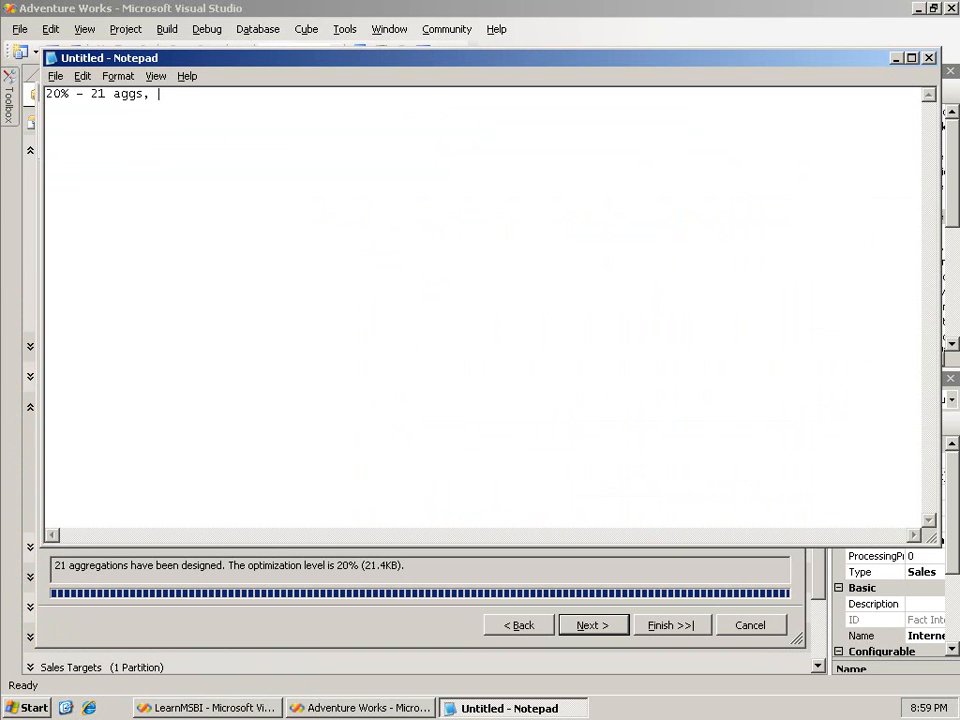
type(".4KB")
Step: Enlarge the Notepad text by setting its font size to 20
key("ctrl+a")
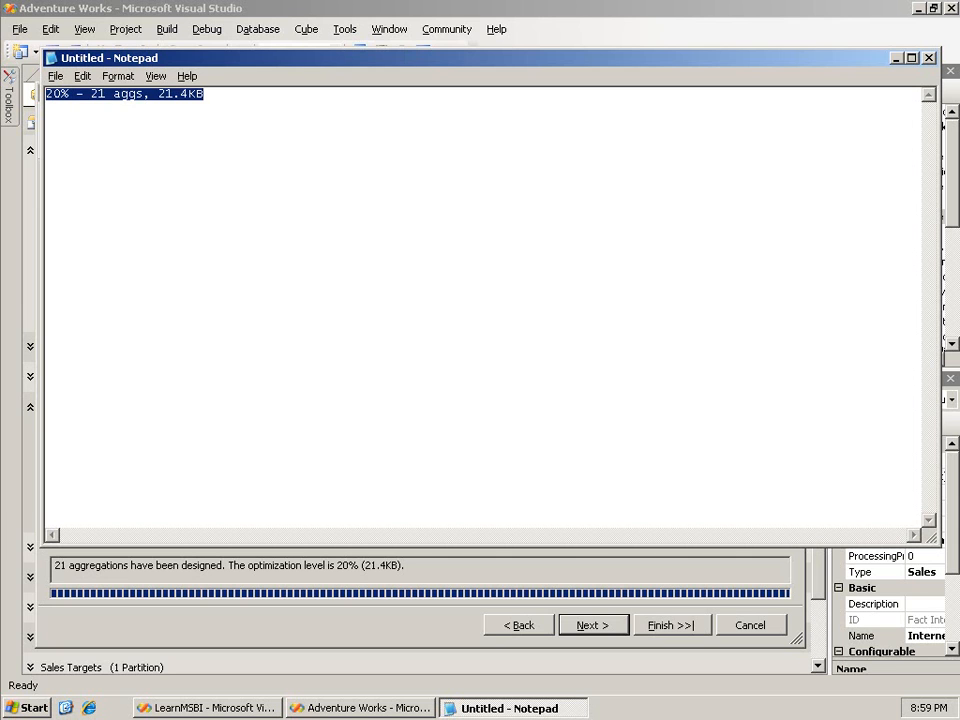
left_click(118, 76)
left_click(123, 110)
left_click(352, 313)
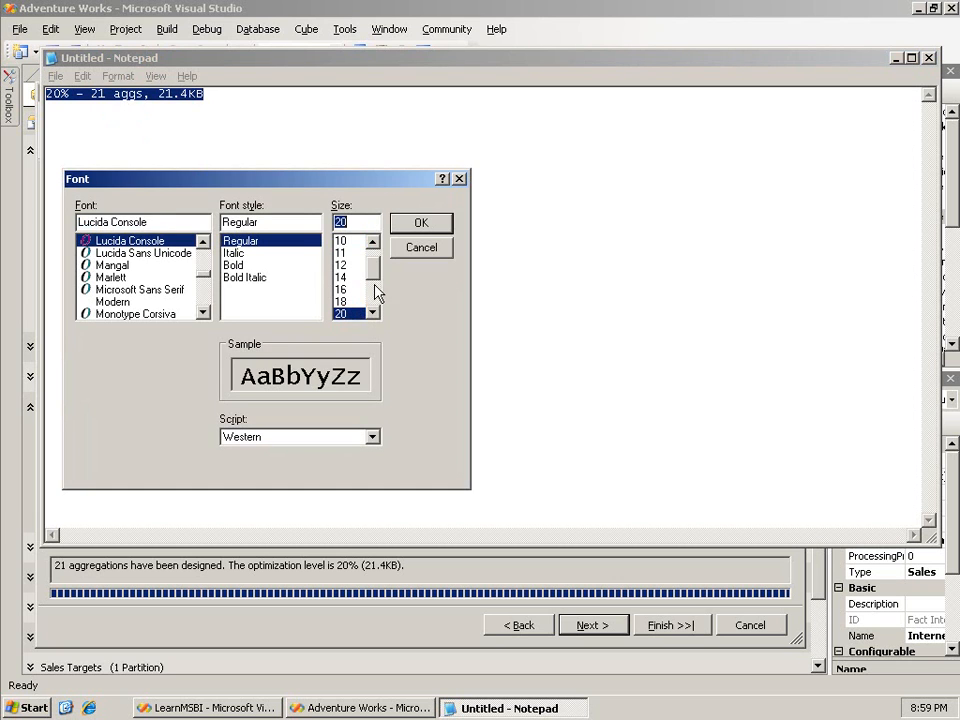
left_click(423, 220)
left_click(461, 253)
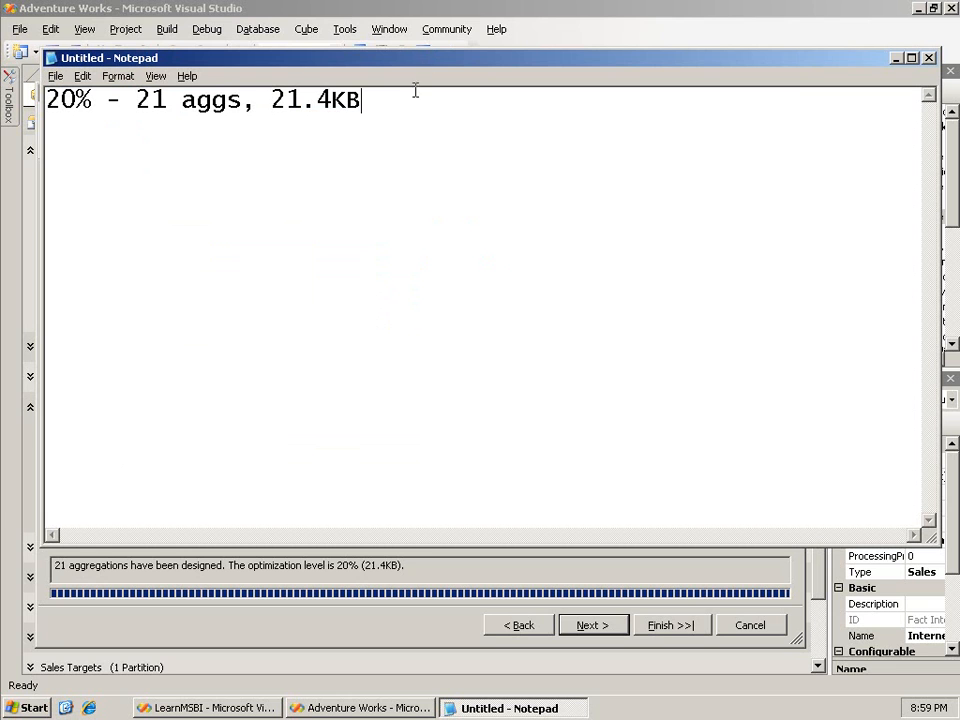
Step: Switch back to Visual Studio and continue designing aggregations until the performance gain reaches 40%
left_click(420, 13)
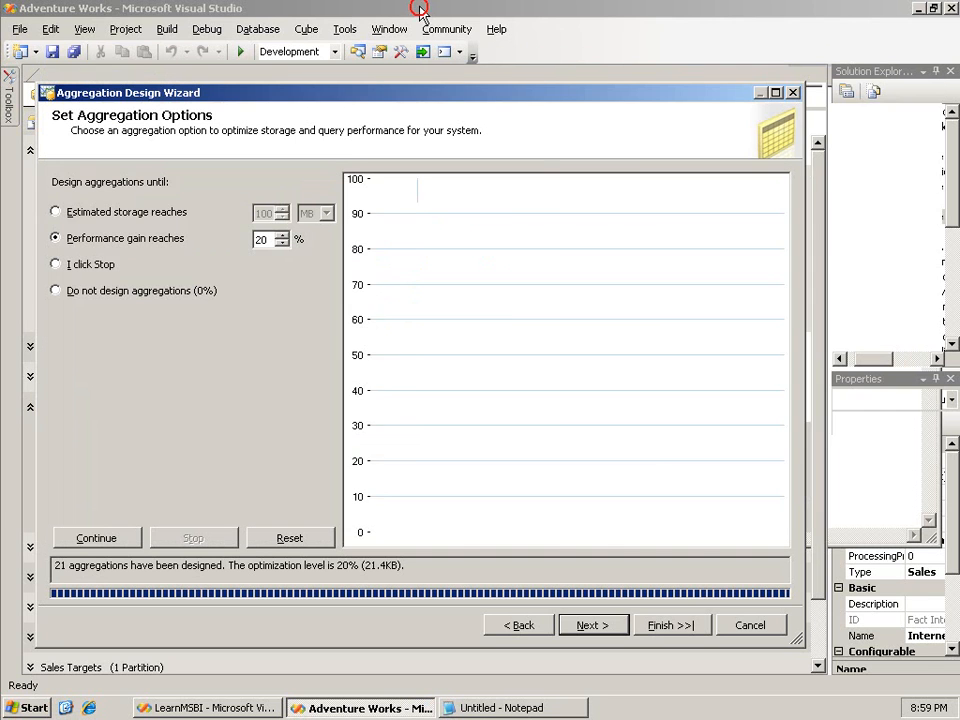
double_click(261, 240)
type("40")
left_click(95, 539)
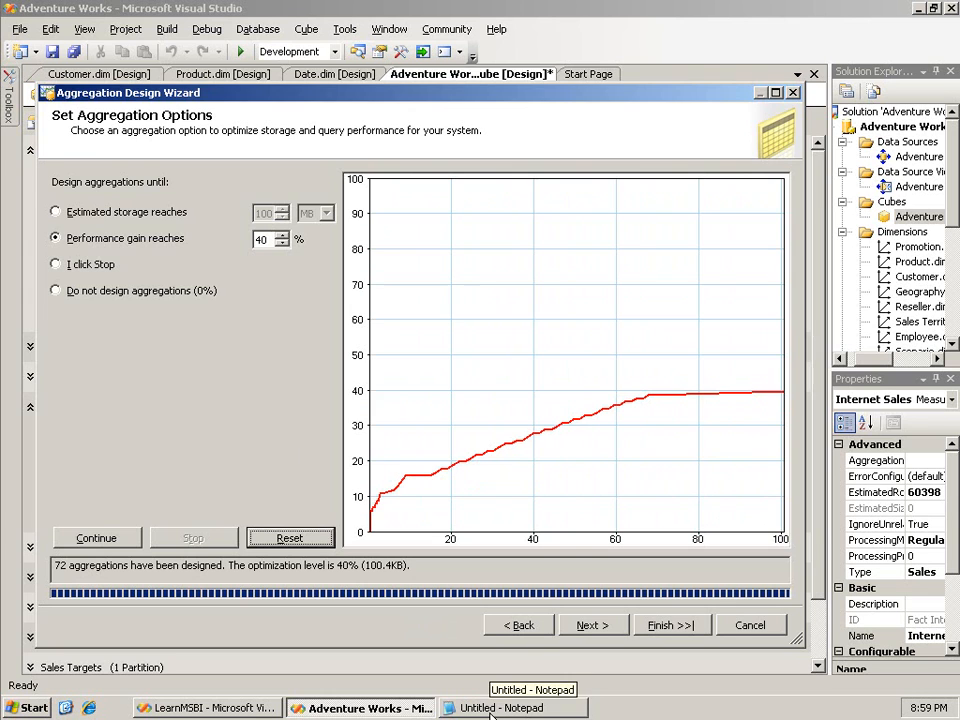
Step: Switch to Notepad and add a second line reading "40% - 72 aggs, 100.4KB"
left_click(490, 712)
left_click(407, 304)
key("Return")
type("40% - ")
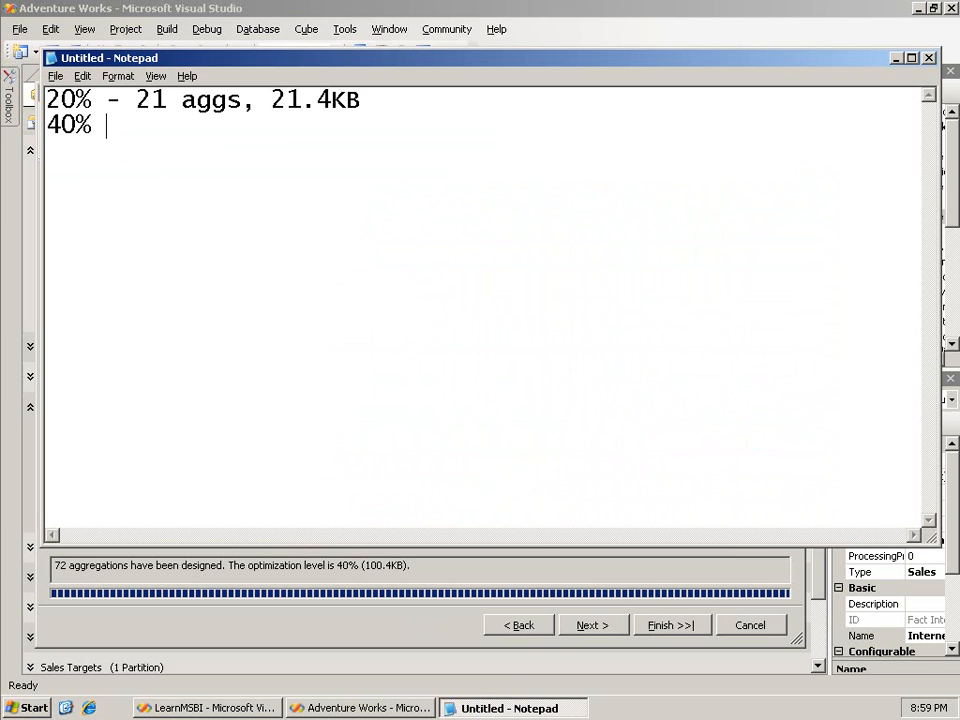
type("72 aggs, 100.4")
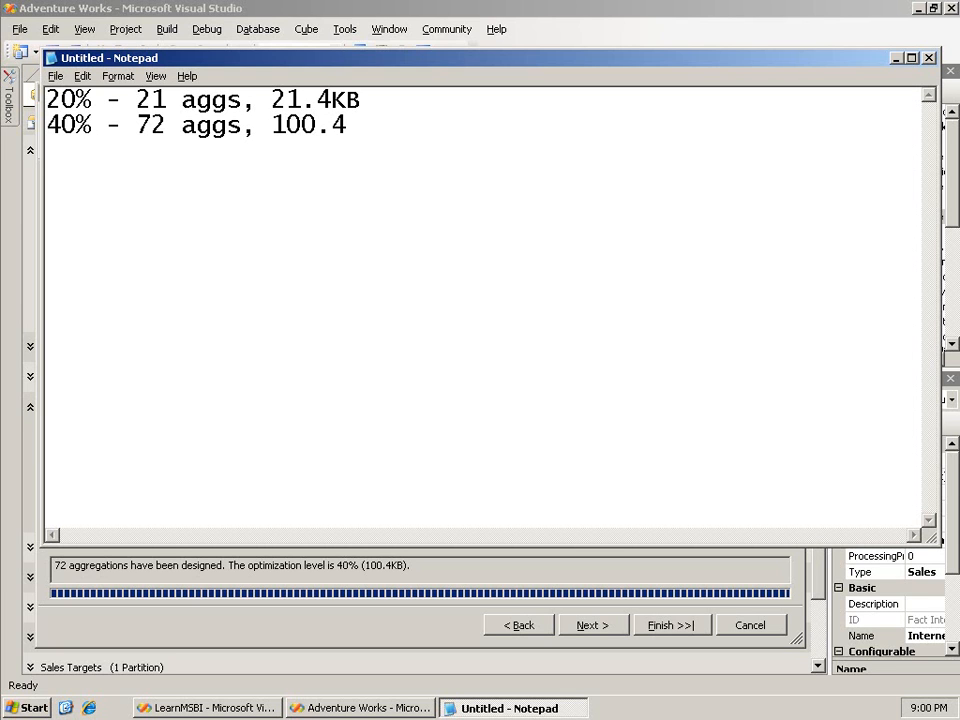
type("KB")
Step: Return to the wizard in Visual Studio and continue designing aggregations for a performance gain of 100%
left_click(329, 702)
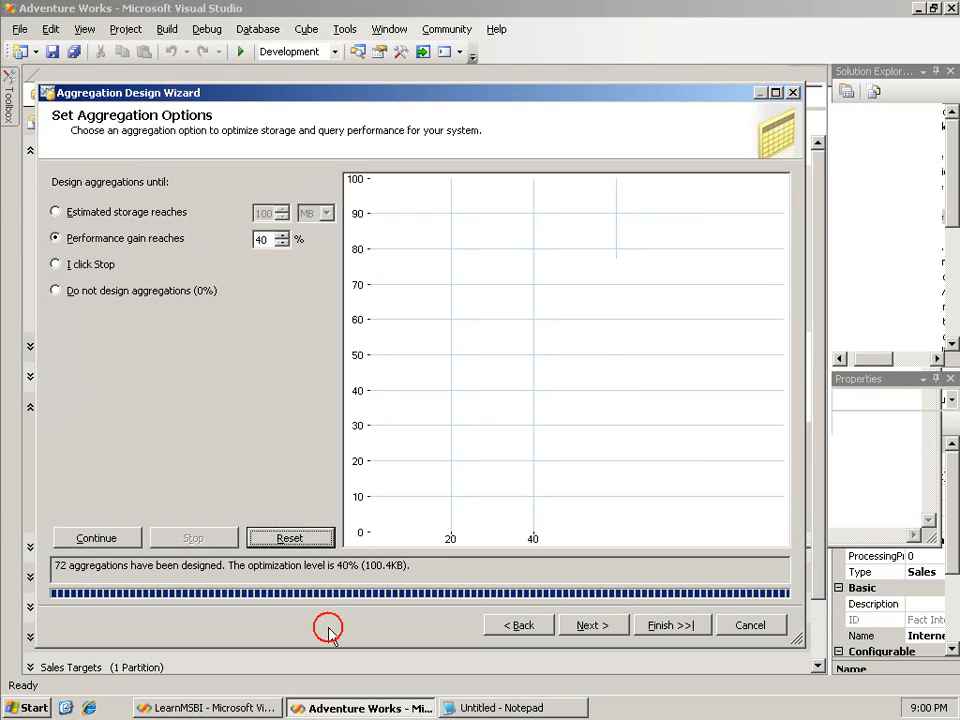
double_click(262, 240)
type("100")
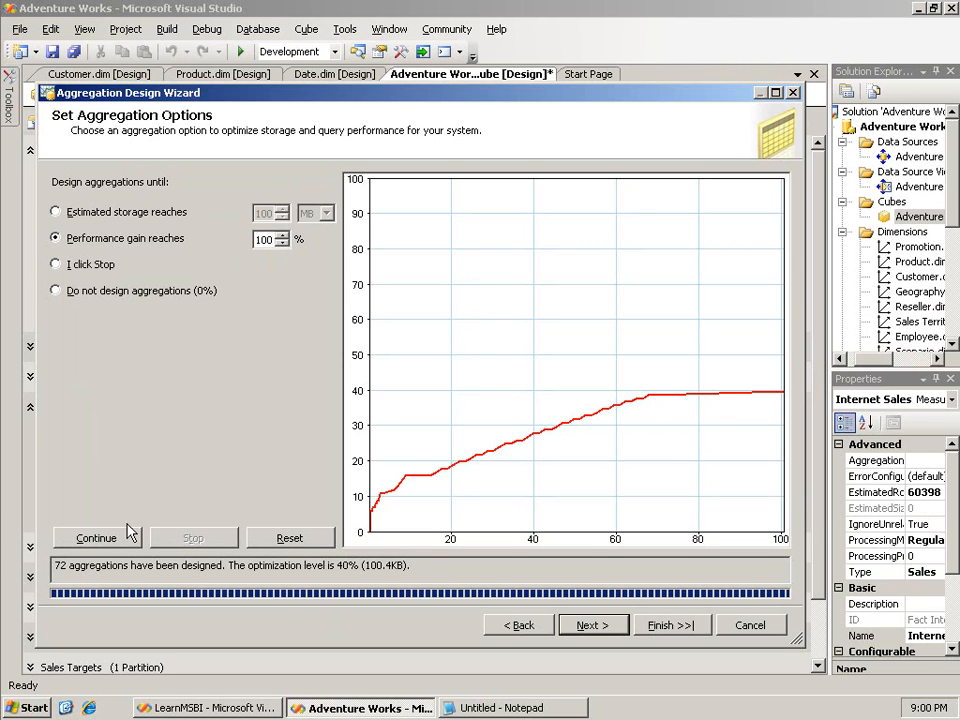
left_click(107, 541)
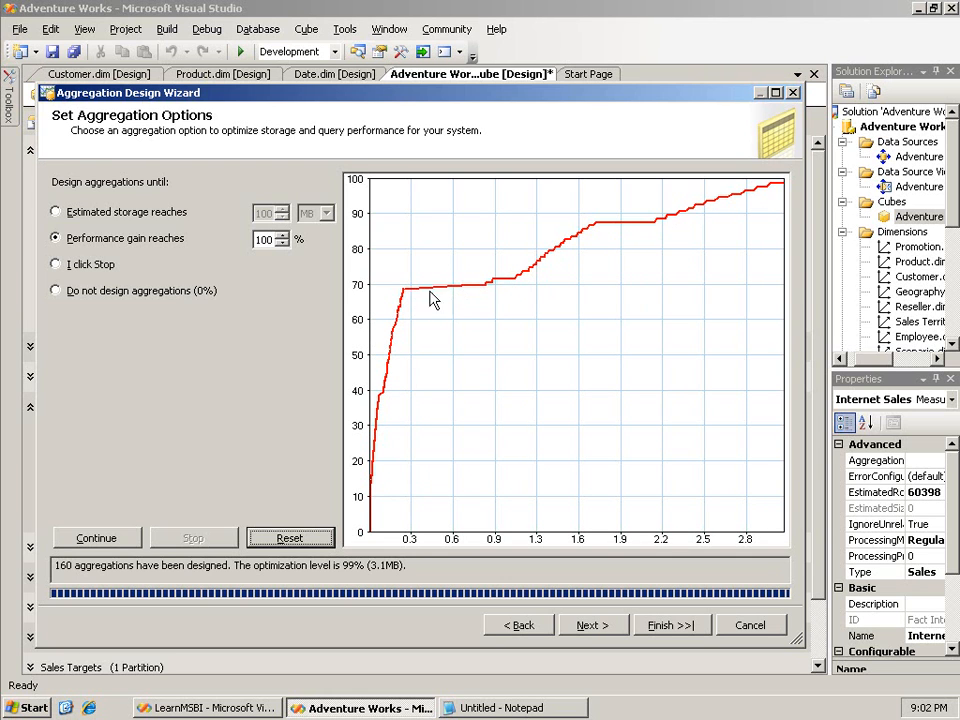
Step: Reset the aggregation design and redesign the aggregations until the performance gain reaches 20%
left_click(293, 538)
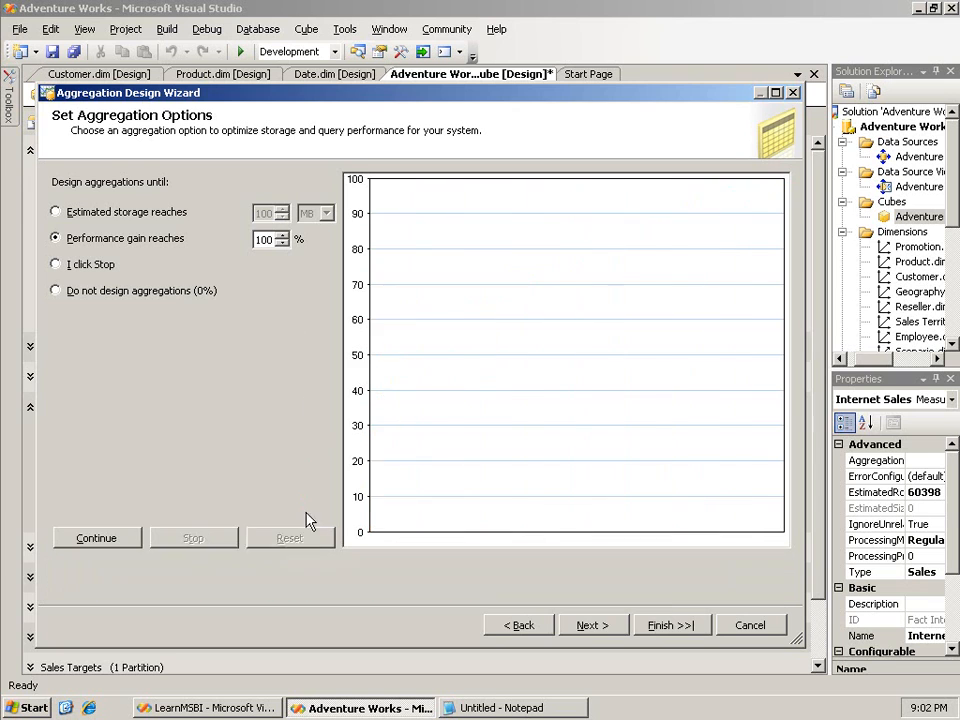
double_click(262, 240)
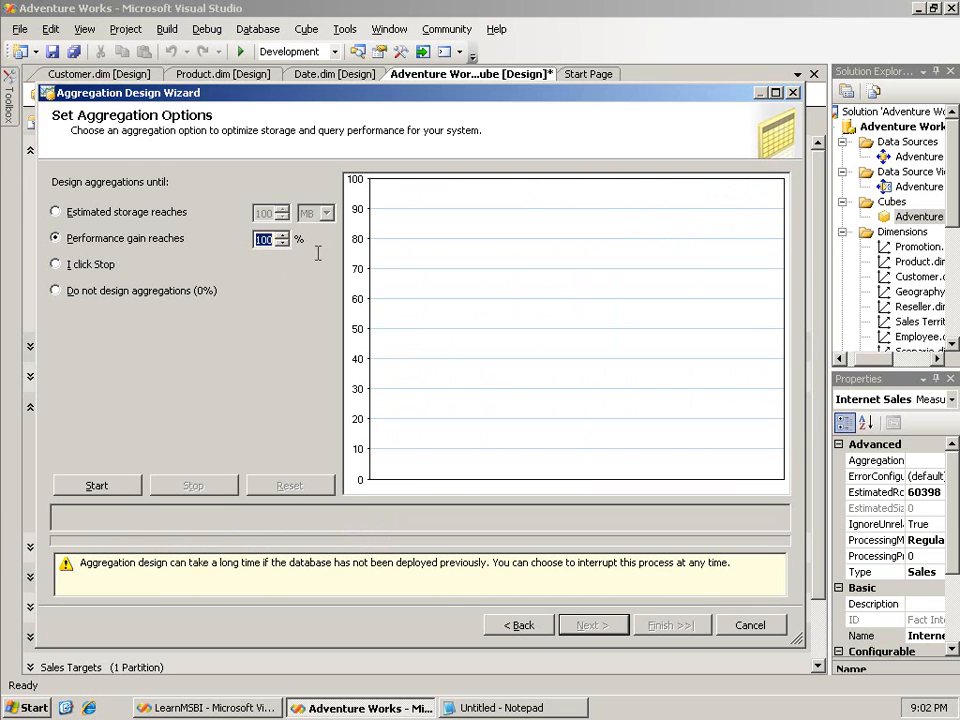
type("20")
left_click(97, 486)
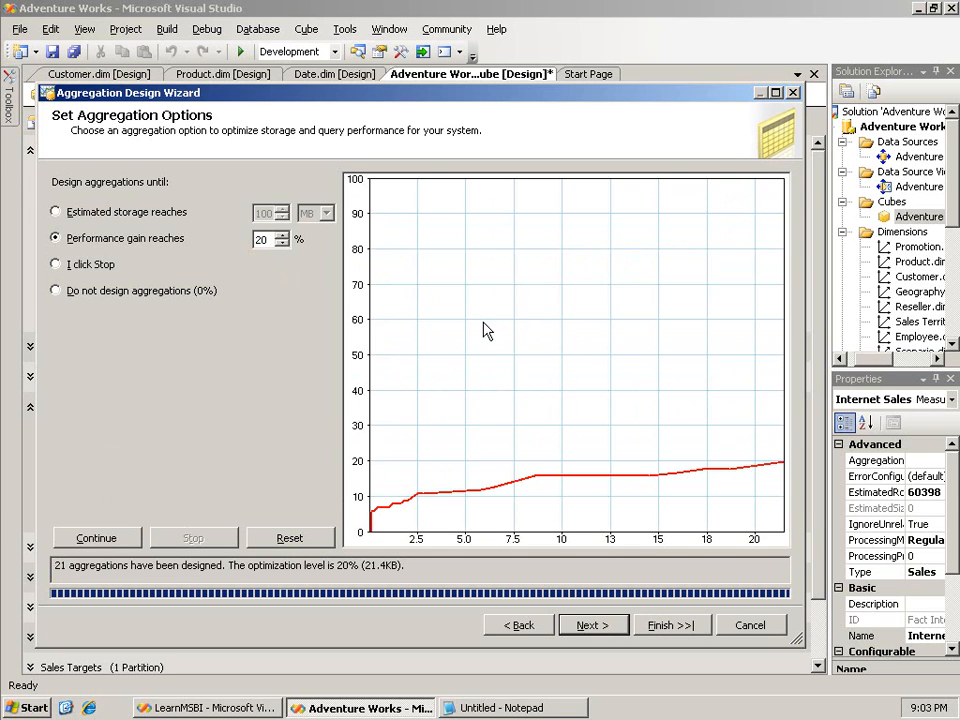
Step: Complete the aggregation wizard with the option to deploy and process the aggregations now
left_click(596, 626)
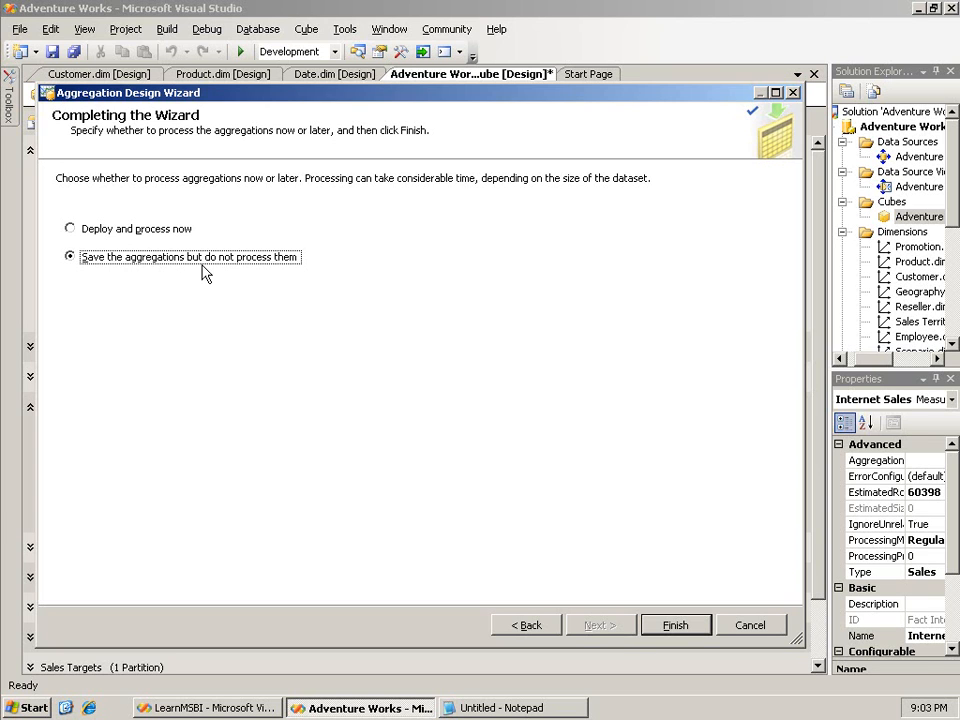
left_click(100, 228)
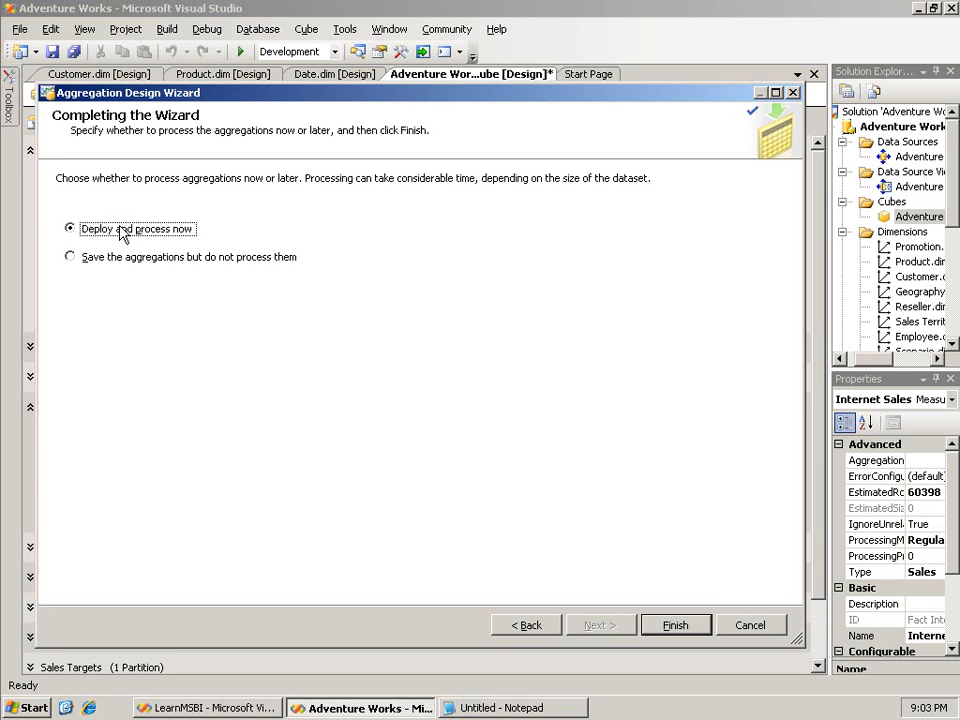
left_click(672, 630)
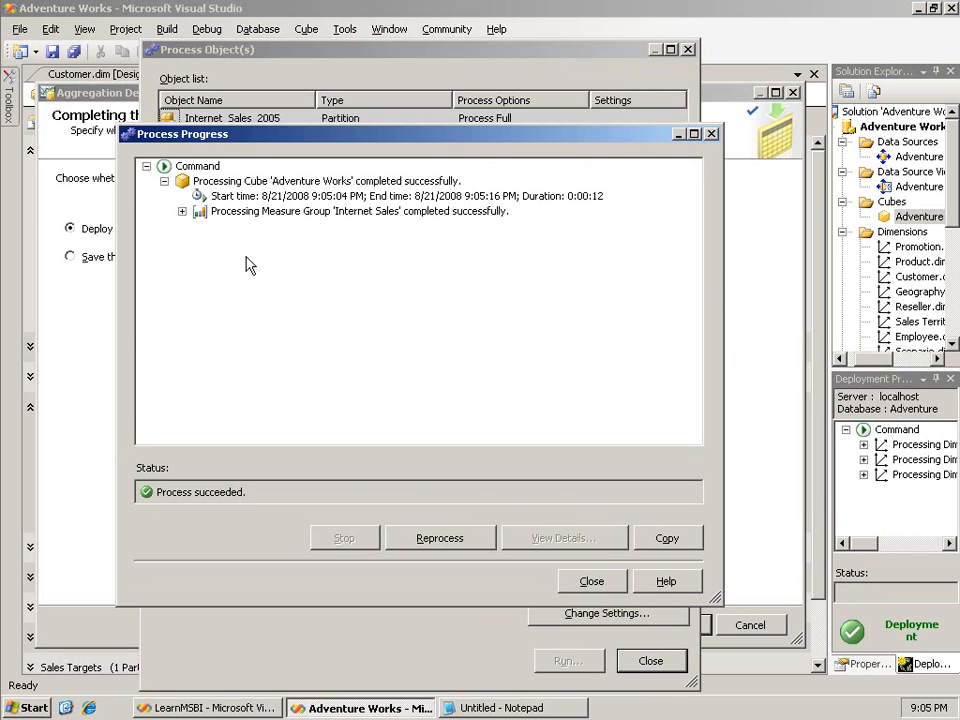
Step: Examine the processing details of the Internet Sales partitions and the Internet_Sales_2008 SQL query, and close the processing windows
left_click(183, 212)
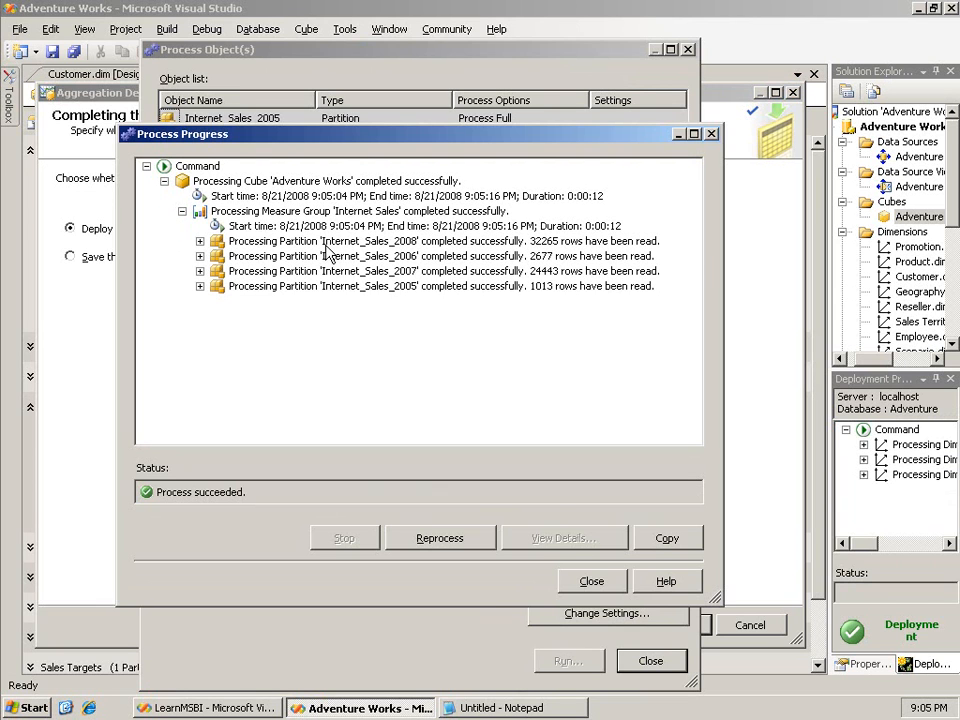
left_click(200, 241)
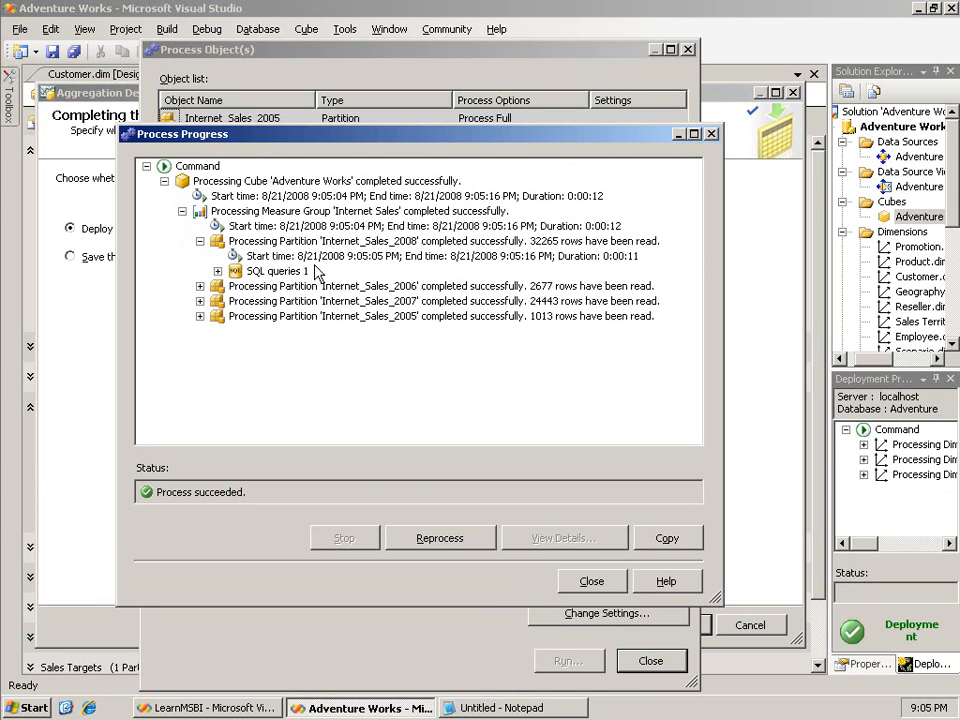
left_click(218, 271)
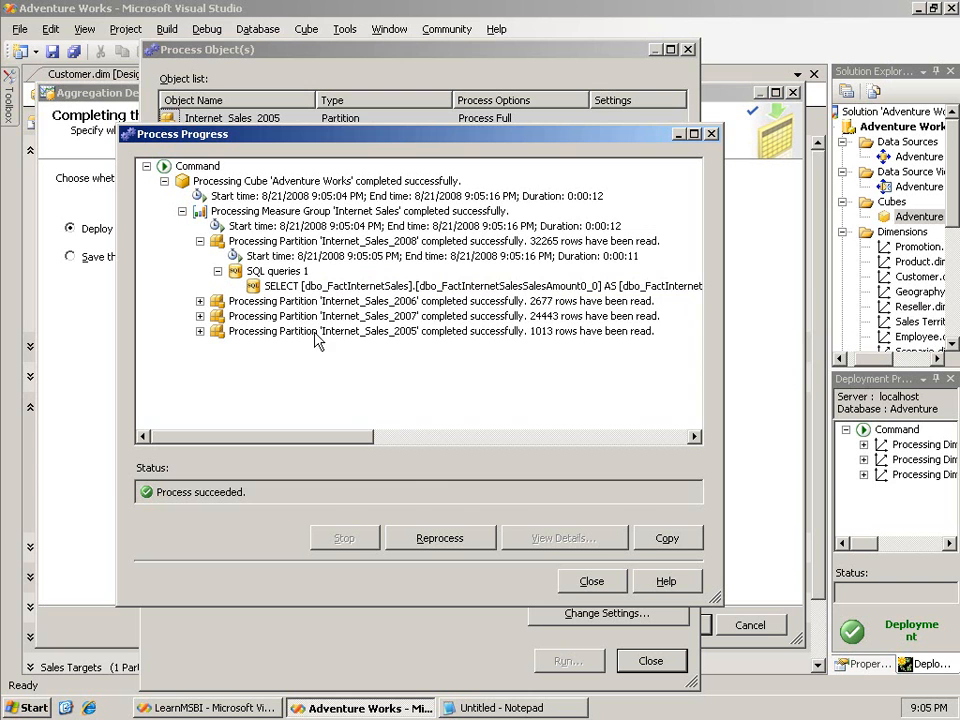
left_click(570, 580)
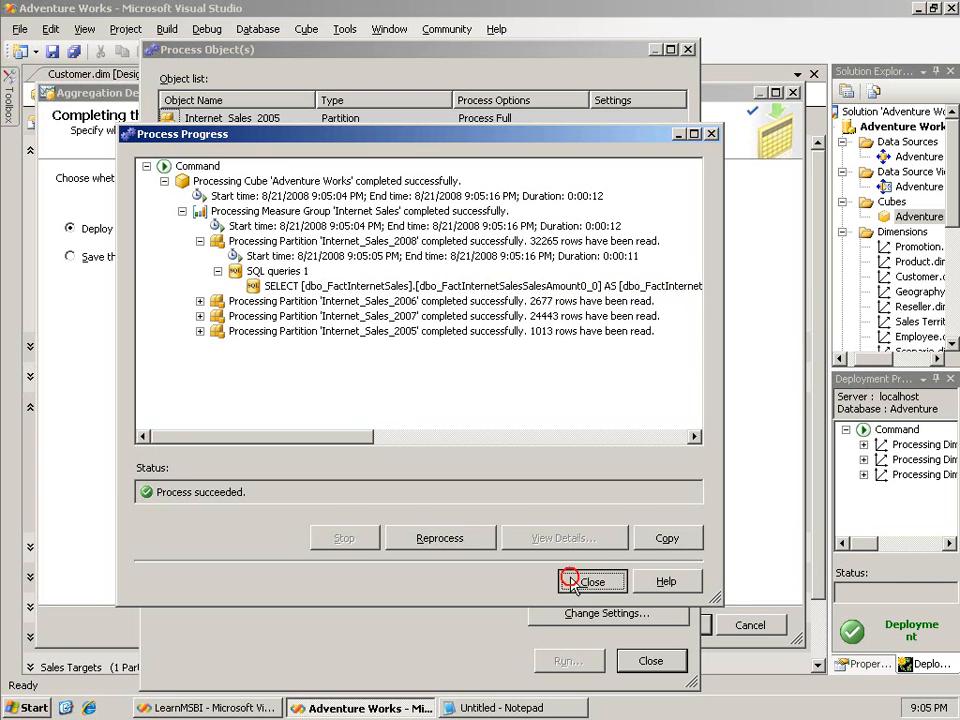
left_click(651, 661)
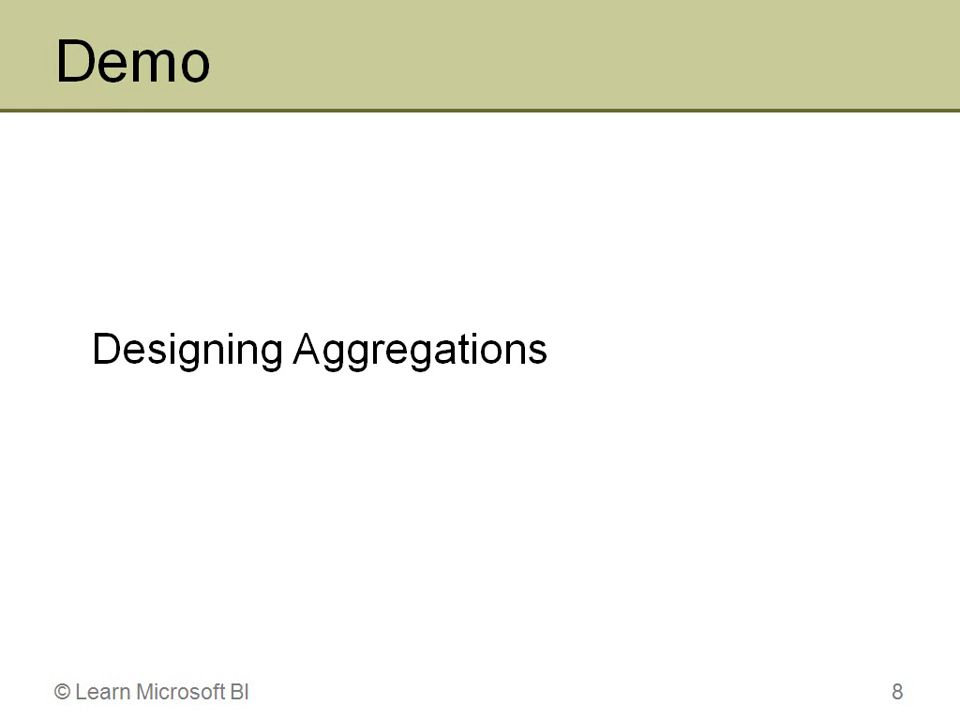
key("Right")
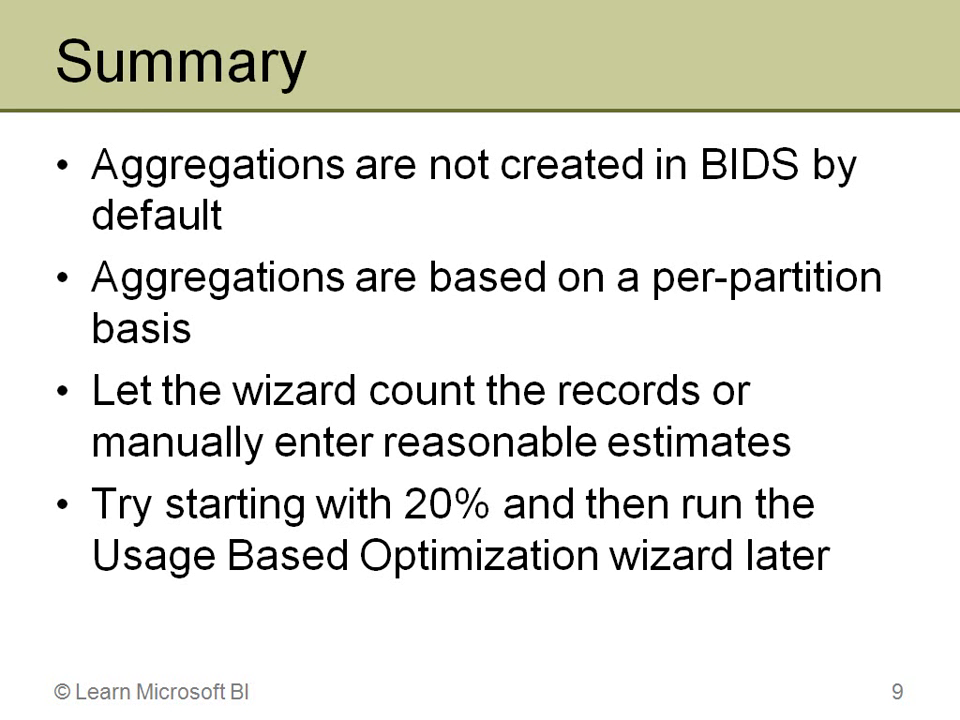